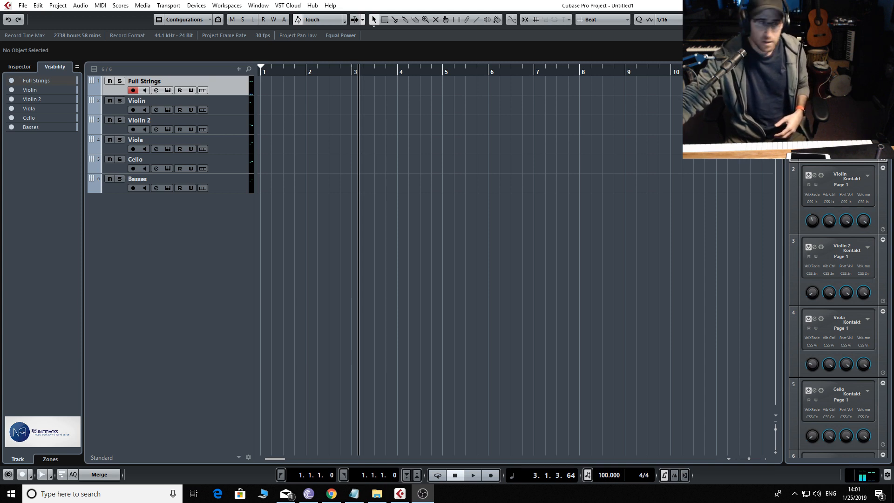
Record a four-chord string progression on the Full Strings track, starting from bar 1
{"action": "left_click", "coordinate": [140, 354]}
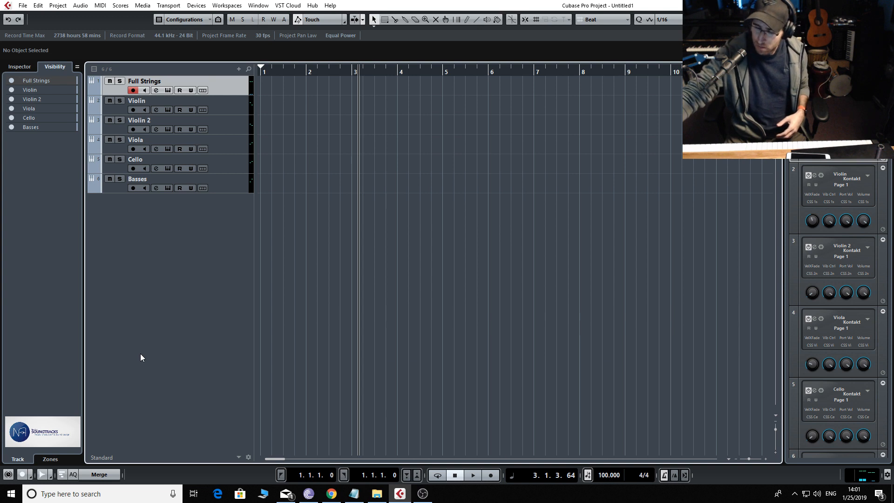
{"action": "key", "text": "KP_Decimal"}
{"action": "key", "text": "KP_Multiply"}
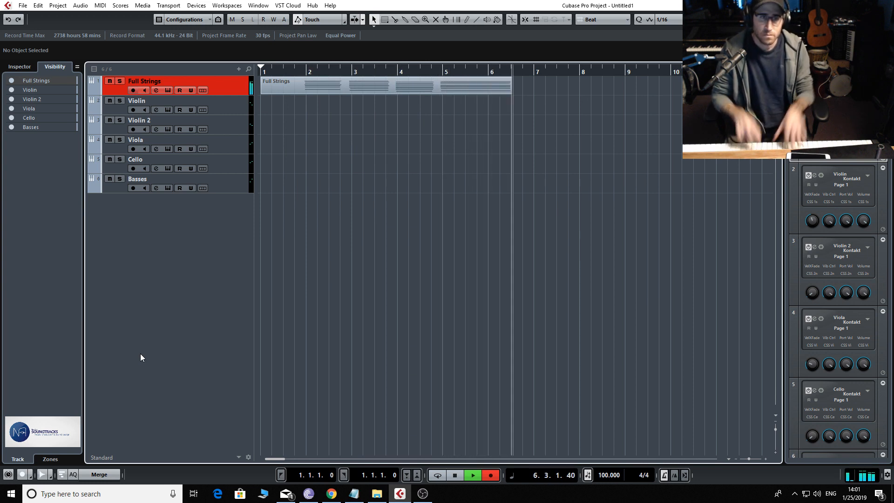
{"action": "key", "text": "space"}
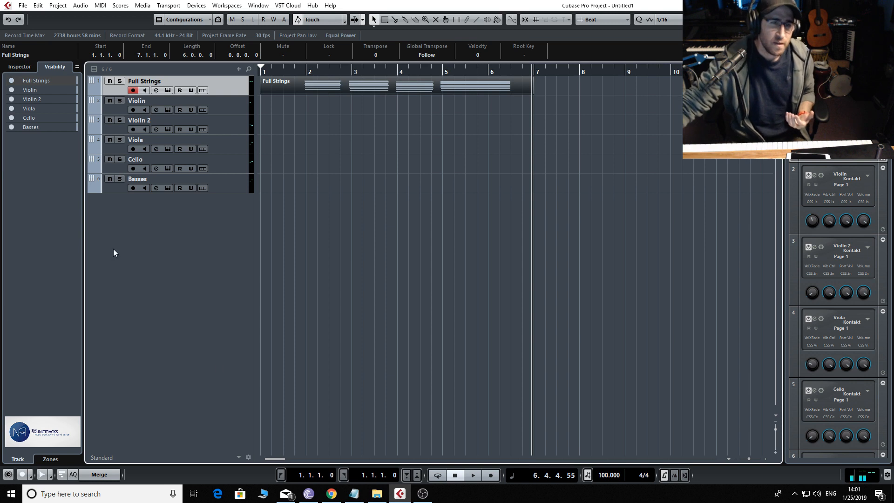
Open the recorded Full Strings part for note editing with the full pitch range of all four chords in view
{"action": "double_click", "coordinate": [343, 92]}
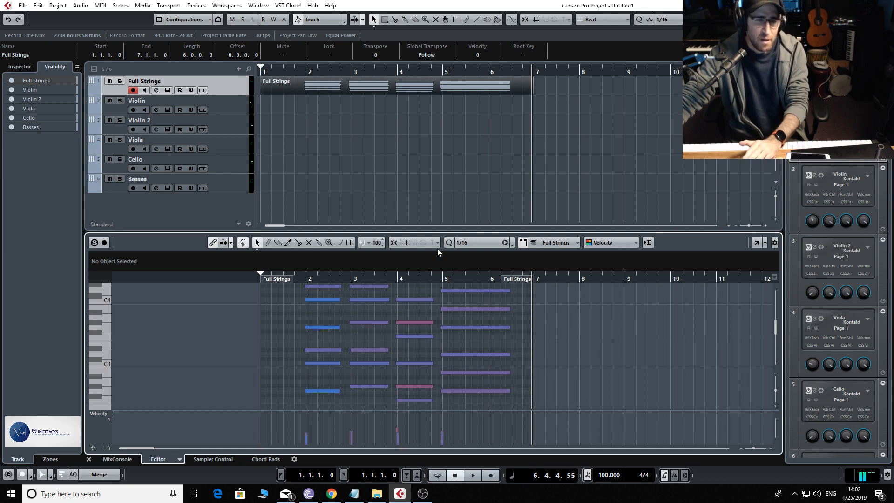
{"action": "key", "text": "shift+g"}
{"action": "key", "text": "shift+g"}
{"action": "key", "text": "shift+g"}
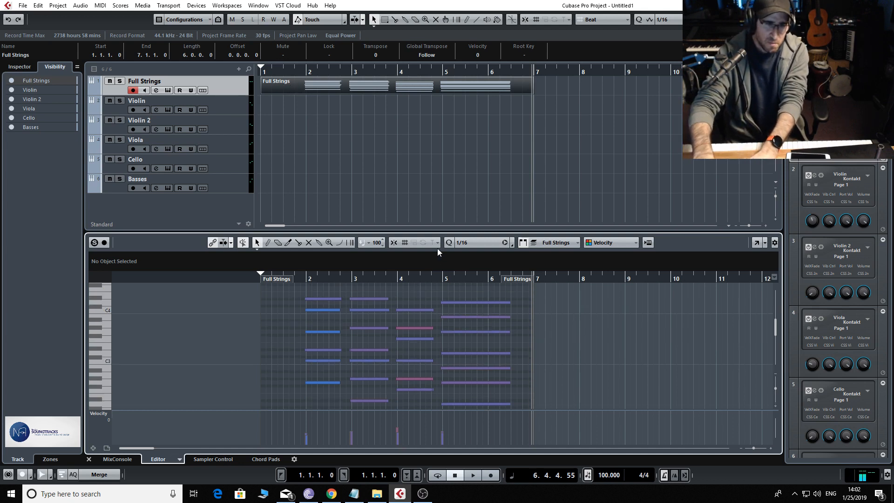
{"action": "key", "text": "shift+g"}
{"action": "key", "text": "shift+g"}
{"action": "key", "text": "shift+g"}
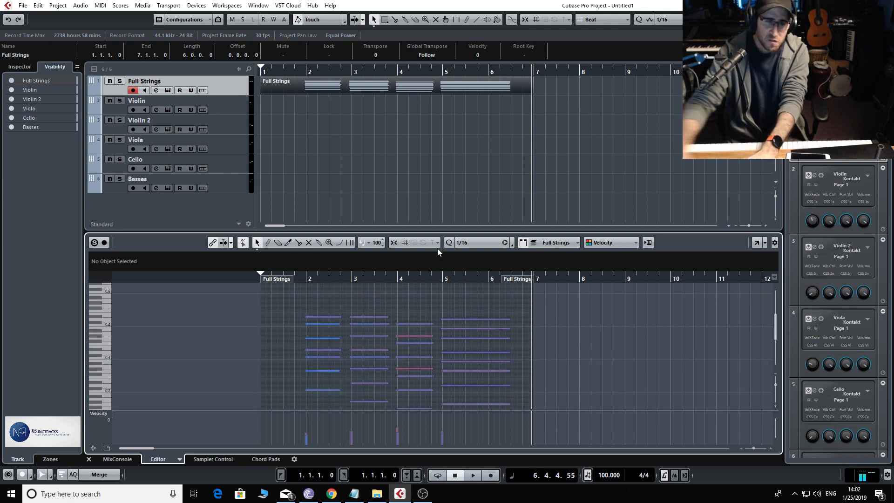
{"action": "scroll", "coordinate": [367, 372], "scroll_direction": "down", "scroll_amount": 2}
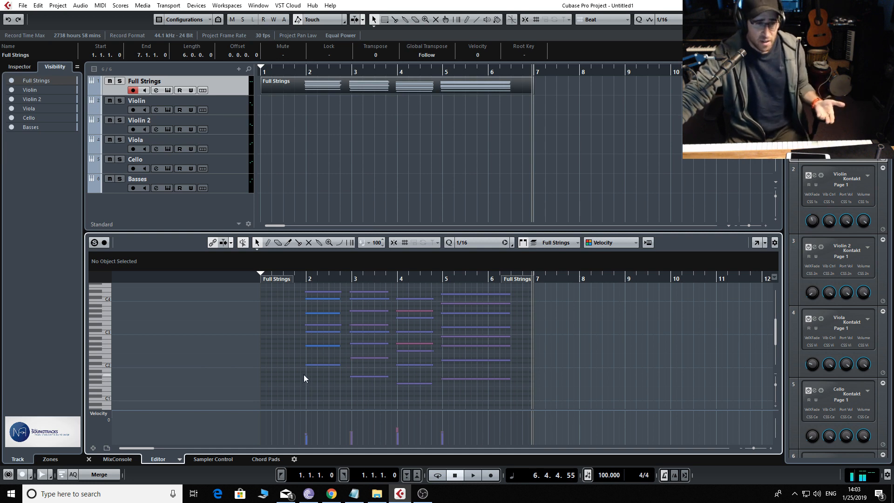
Audition the lowest note of each of the four chords in the Full Strings part
{"action": "left_click", "coordinate": [319, 366]}
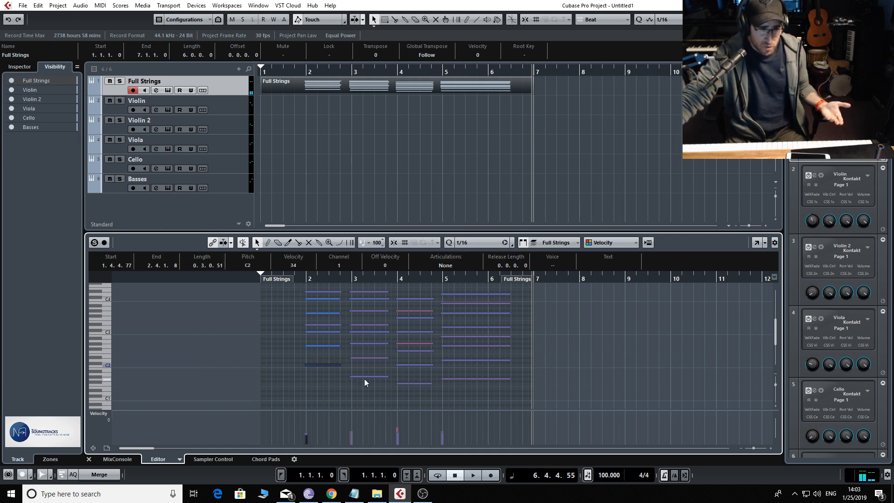
{"action": "left_click", "coordinate": [364, 376]}
{"action": "left_click", "coordinate": [415, 383]}
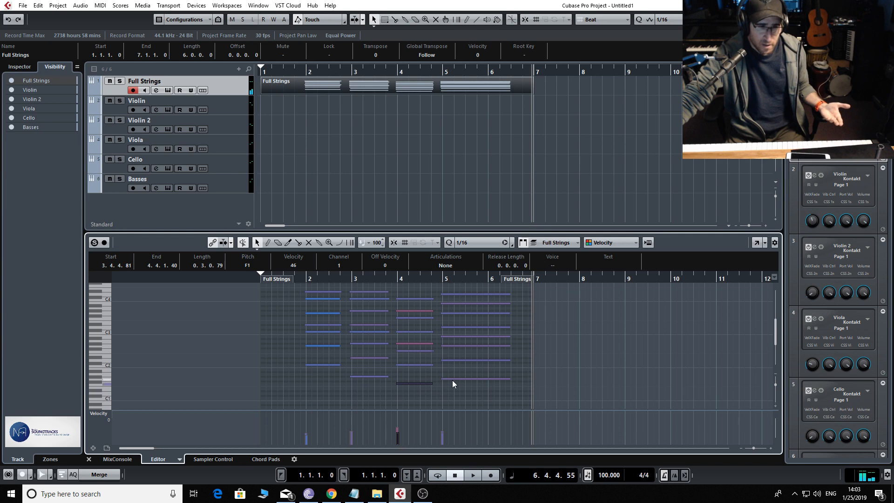
{"action": "left_click", "coordinate": [452, 379]}
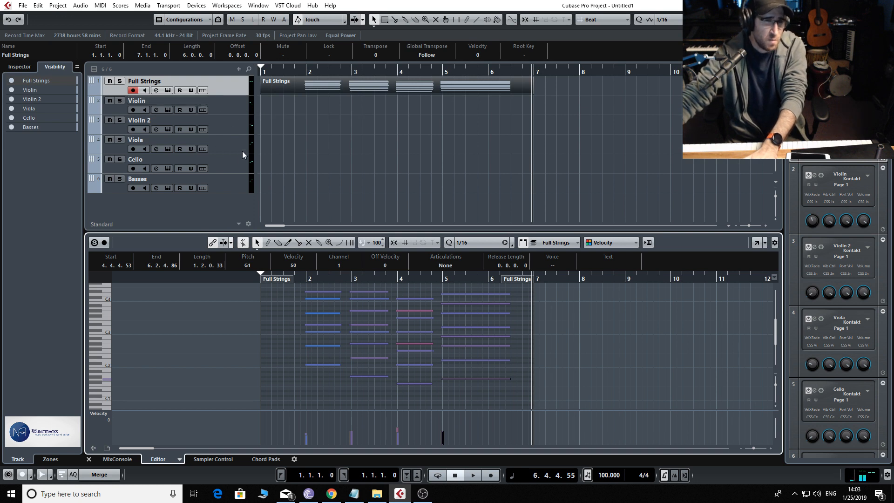
Copy the Full Strings part onto the Violin, Violin 2, Viola, Cello and Basses tracks at bar 1
{"action": "left_click_drag", "start_coordinate": [291, 91], "coordinate": [280, 125]}
{"action": "left_click_drag", "start_coordinate": [279, 127], "coordinate": [278, 182]}
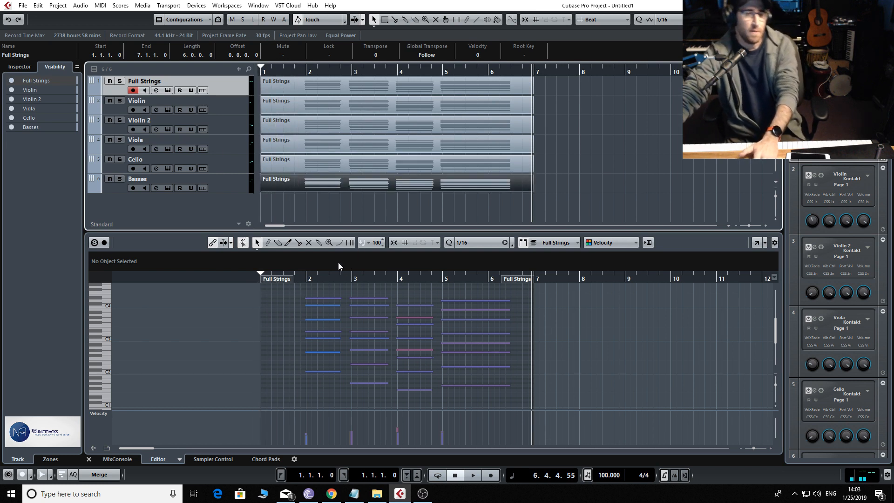
In the Basses part, delete every note except the lowest one in each of the four chords
{"action": "left_click", "coordinate": [239, 188]}
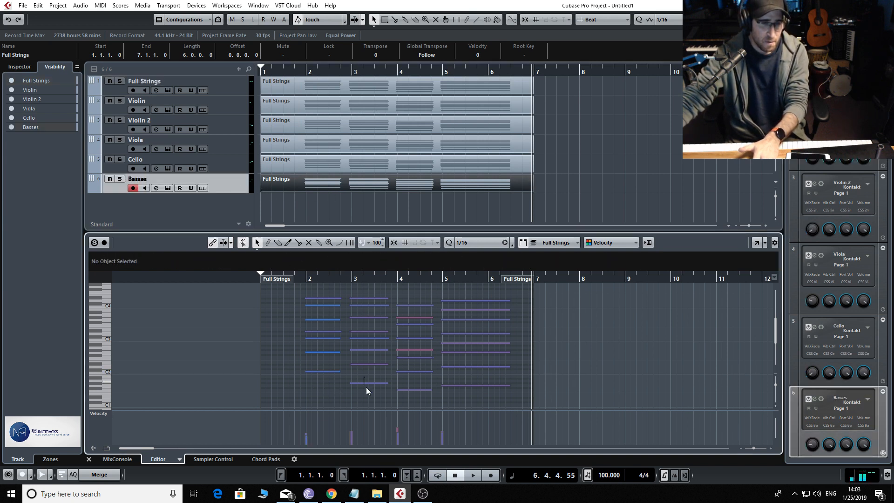
{"action": "left_click", "coordinate": [462, 385]}
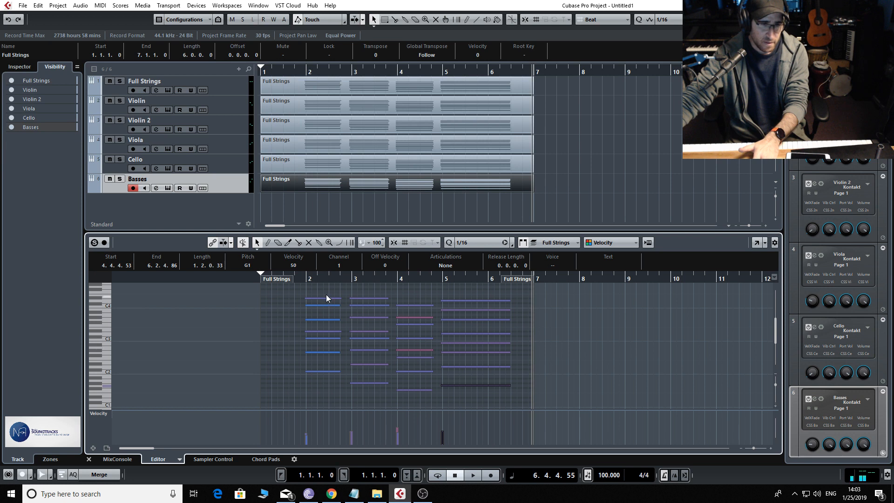
{"action": "left_click_drag", "start_coordinate": [326, 294], "coordinate": [332, 363]}
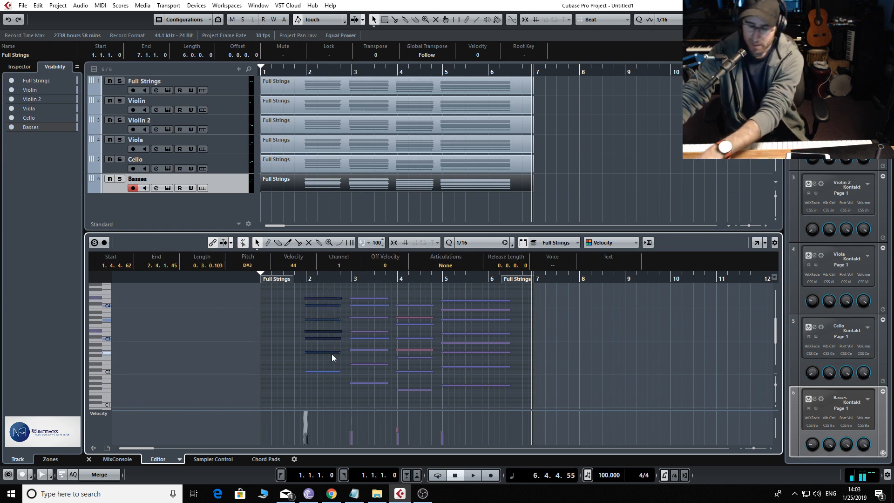
{"action": "key", "text": "Delete"}
{"action": "left_click_drag", "start_coordinate": [364, 289], "coordinate": [371, 369]}
{"action": "key", "text": "Delete"}
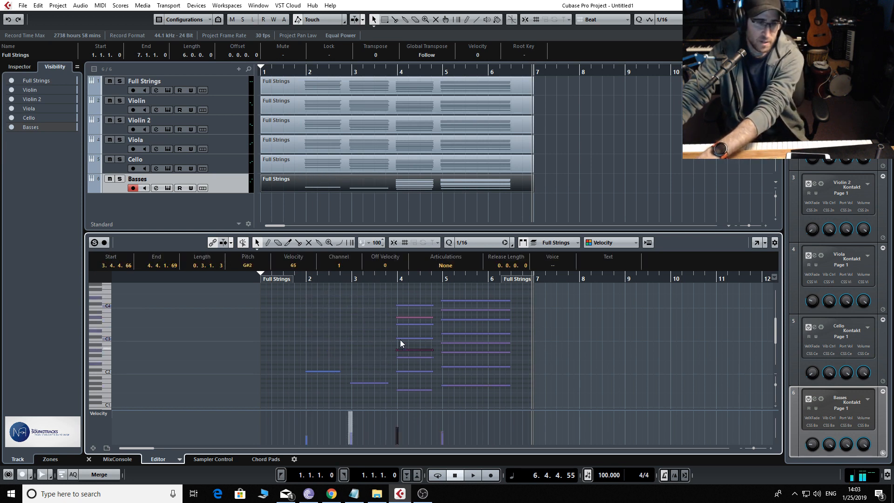
{"action": "left_click_drag", "start_coordinate": [403, 298], "coordinate": [426, 350]}
{"action": "key", "text": "Delete"}
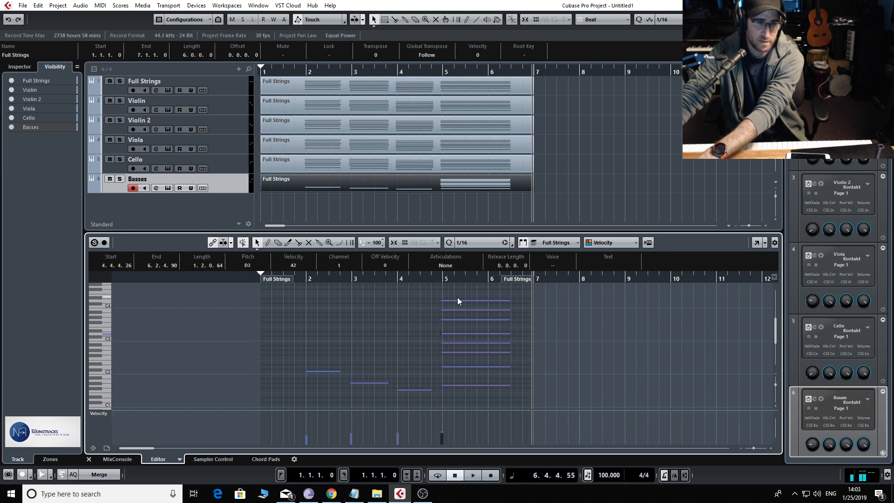
{"action": "left_click_drag", "start_coordinate": [458, 298], "coordinate": [467, 376]}
{"action": "key", "text": "Delete"}
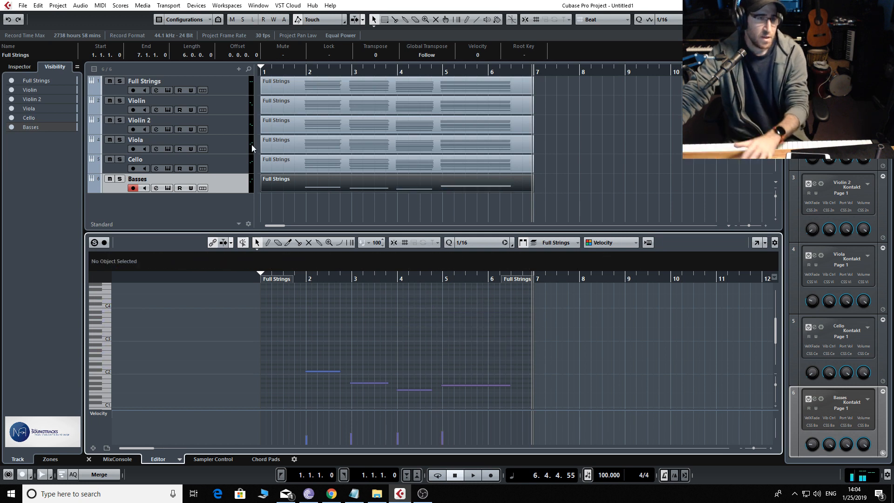
In the Cello part, delete the lowest note of the first chord and the two lowest notes of the other three chords
{"action": "left_click", "coordinate": [301, 160]}
{"action": "left_click", "coordinate": [239, 163]}
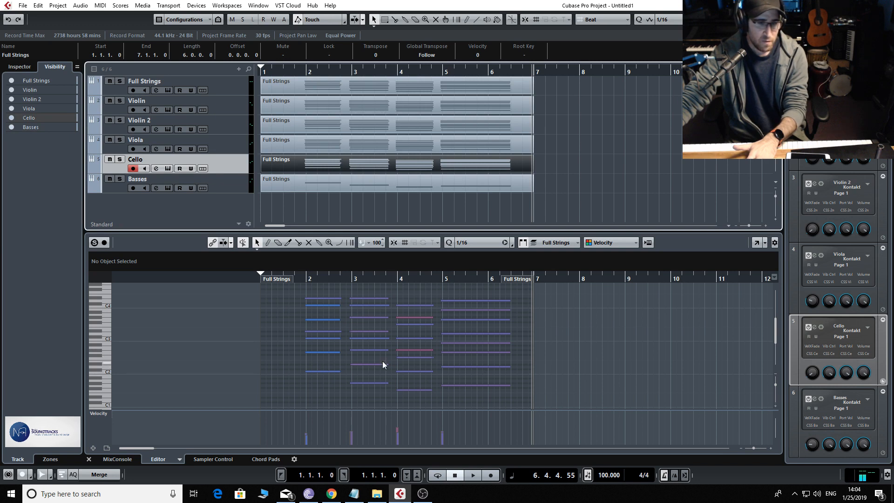
{"action": "left_click", "coordinate": [324, 371]}
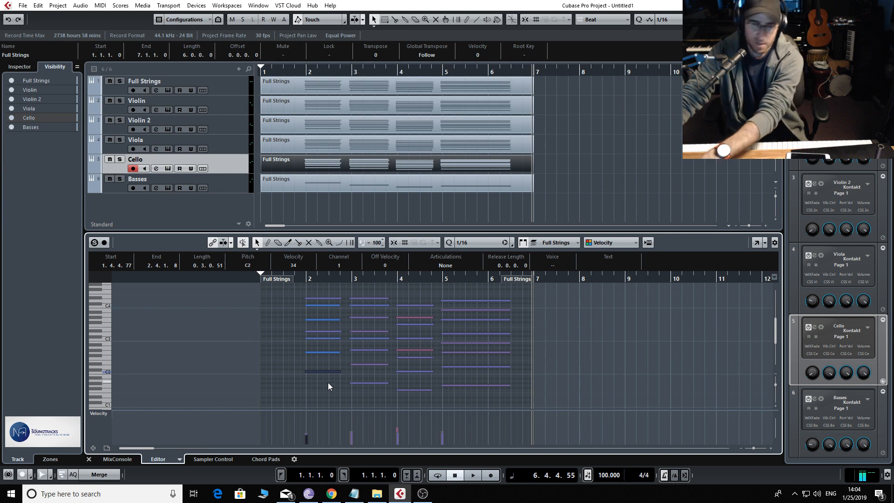
{"action": "key", "text": "Delete"}
{"action": "key", "text": "Delete"}
{"action": "left_click_drag", "start_coordinate": [370, 373], "coordinate": [415, 397]}
{"action": "key", "text": "Delete"}
{"action": "key", "text": "Delete"}
{"action": "key", "text": "Delete"}
{"action": "left_click", "coordinate": [447, 385]}
{"action": "key", "text": "Delete"}
{"action": "left_click", "coordinate": [459, 366]}
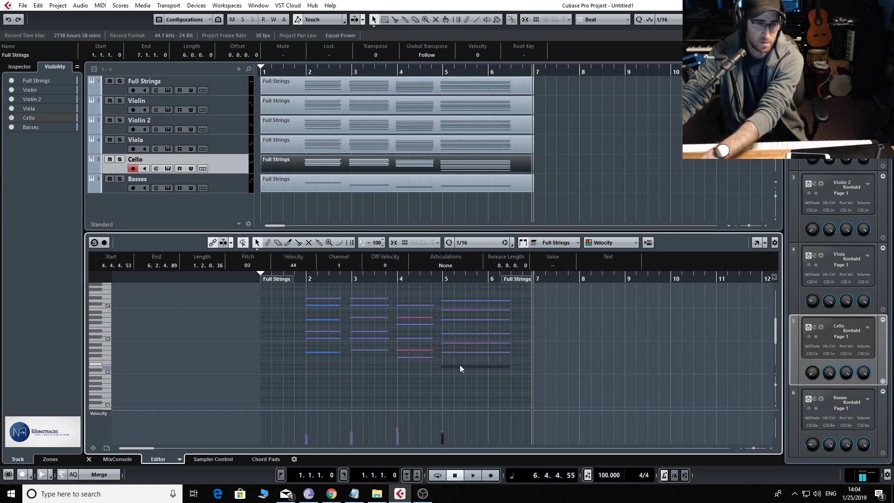
{"action": "key", "text": "Delete"}
Delete the Cello part's upper notes, keeping only the lowest remaining note in each chord
{"action": "left_click", "coordinate": [449, 352]}
{"action": "left_click", "coordinate": [418, 352]}
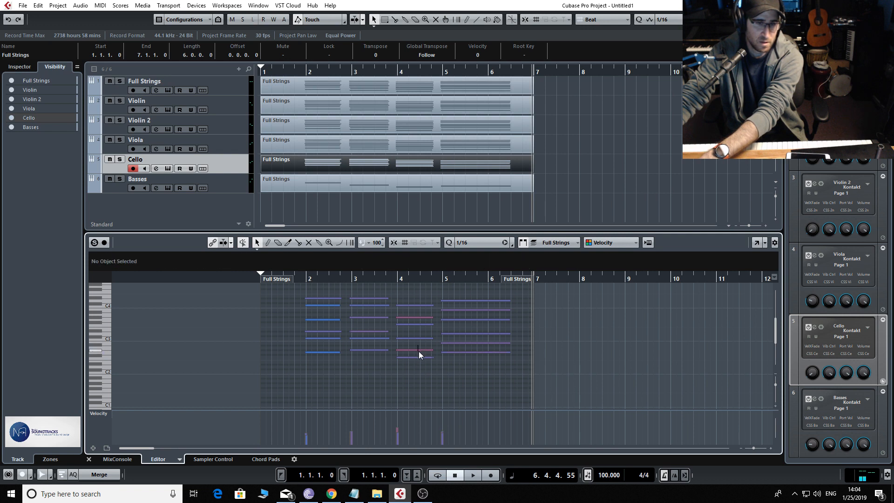
{"action": "left_click", "coordinate": [419, 351]}
{"action": "key", "text": "Delete"}
{"action": "left_click_drag", "start_coordinate": [294, 289], "coordinate": [473, 345]}
{"action": "key", "text": "Delete"}
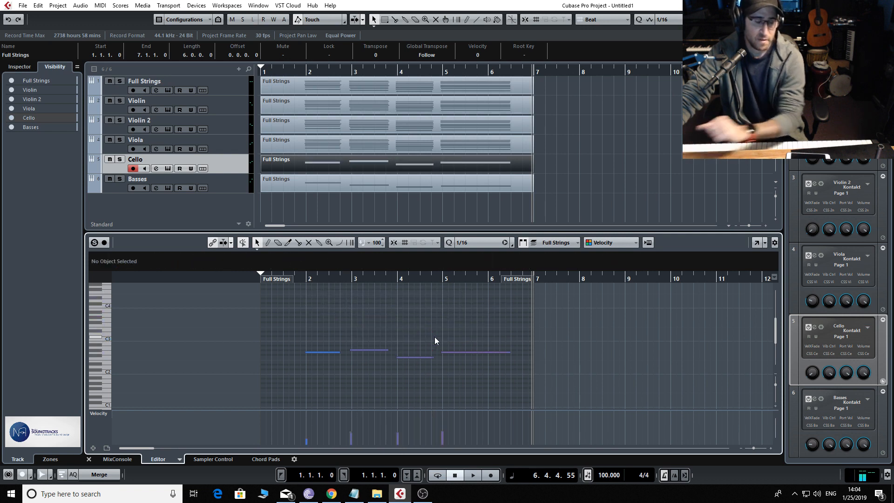
Thin the Viola part to one note per chord, keeping a single line between C3 and D#3
{"action": "left_click", "coordinate": [239, 147]}
{"action": "left_click", "coordinate": [369, 147]}
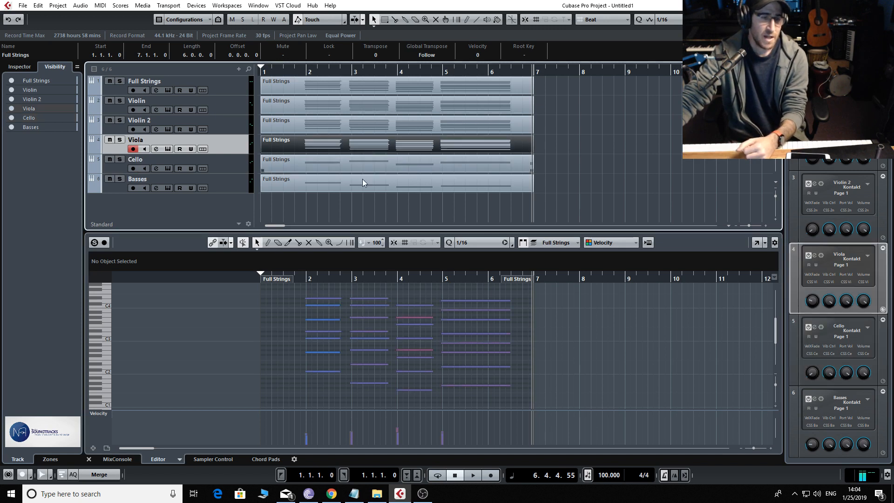
{"action": "left_click_drag", "start_coordinate": [310, 348], "coordinate": [500, 402]}
{"action": "key", "text": "Delete"}
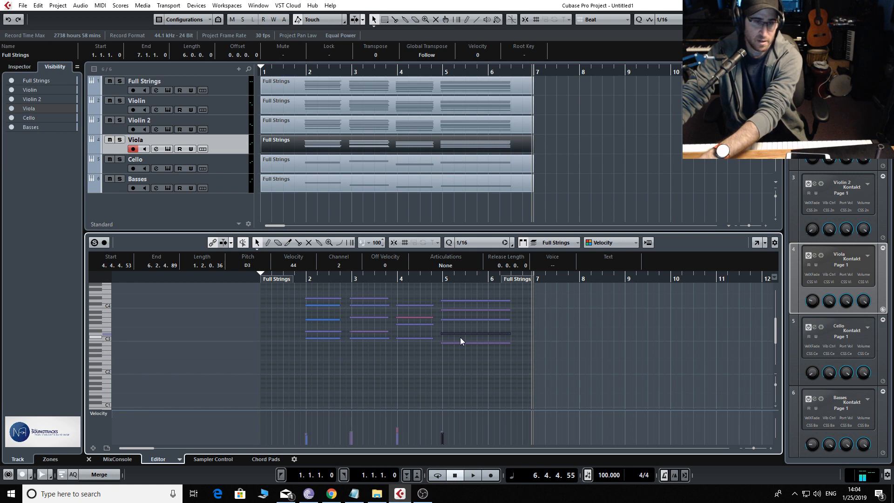
{"action": "left_click_drag", "start_coordinate": [461, 339], "coordinate": [462, 360]}
{"action": "key", "text": "Delete"}
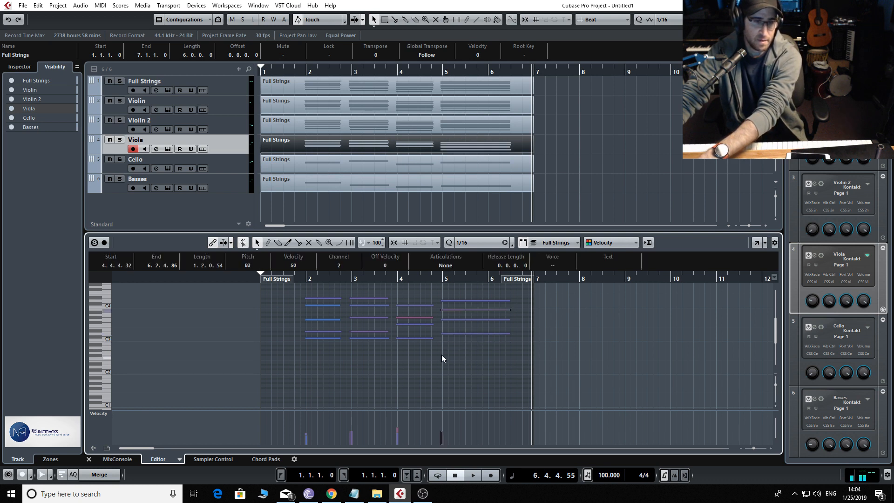
{"action": "left_click", "coordinate": [328, 328]}
{"action": "left_click_drag", "start_coordinate": [339, 334], "coordinate": [339, 335]}
{"action": "key", "text": "Delete"}
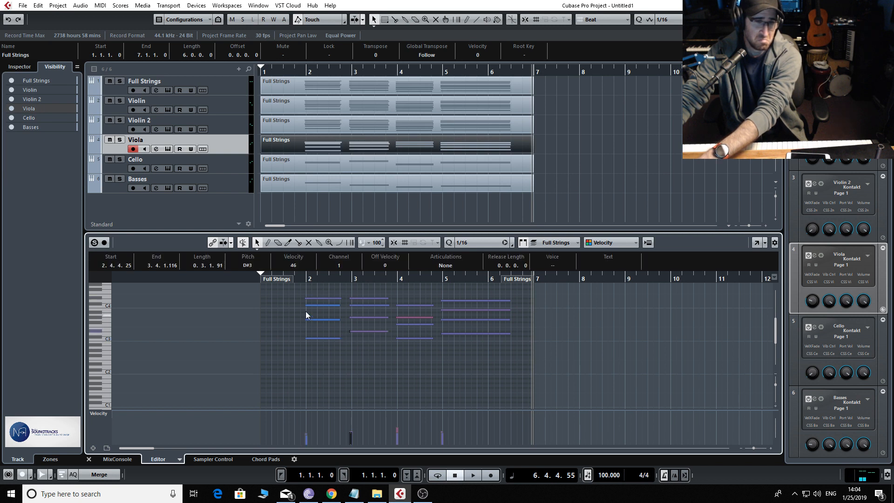
{"action": "left_click_drag", "start_coordinate": [303, 284], "coordinate": [494, 327]}
{"action": "key", "text": "Delete"}
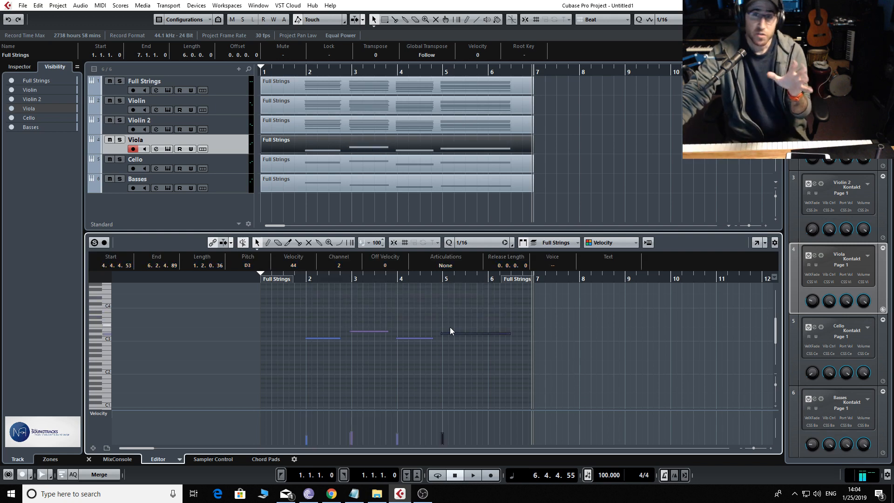
Thin the Violin 2 part to one note per chord, keeping only the line around G3 and deleting the notes below and above
{"action": "left_click", "coordinate": [383, 127]}
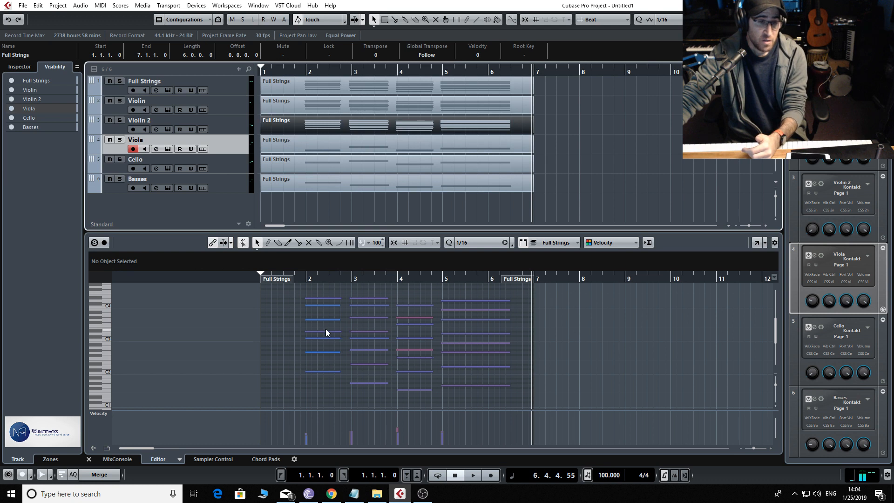
{"action": "left_click_drag", "start_coordinate": [322, 328], "coordinate": [390, 392]}
{"action": "key", "text": "Delete"}
{"action": "left_click", "coordinate": [397, 350]}
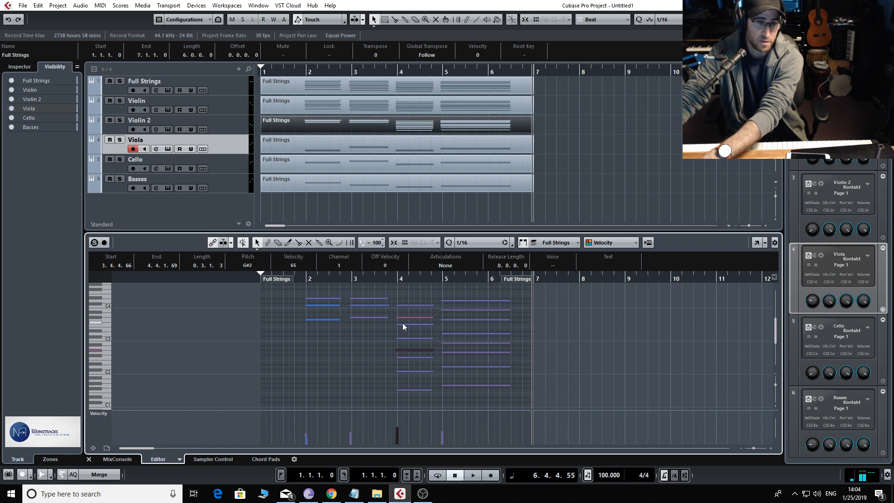
{"action": "left_click_drag", "start_coordinate": [402, 322], "coordinate": [418, 401]}
{"action": "key", "text": "Delete"}
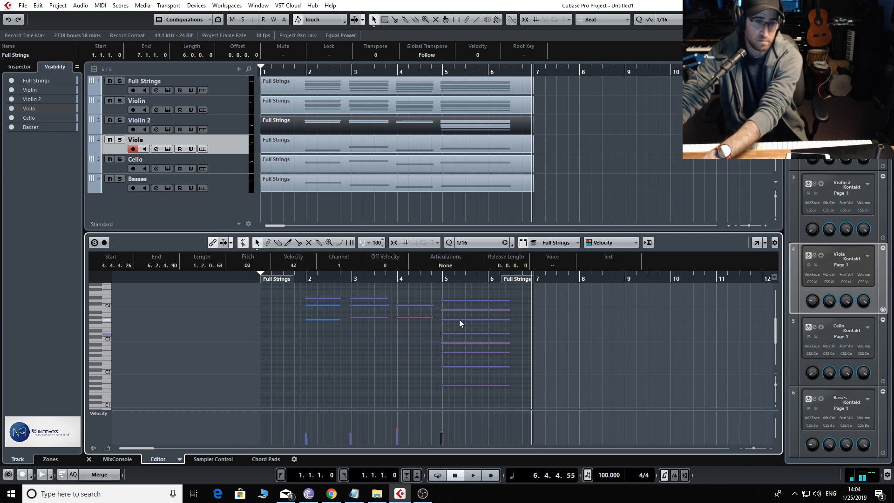
{"action": "left_click_drag", "start_coordinate": [459, 325], "coordinate": [474, 405]}
{"action": "key", "text": "Delete"}
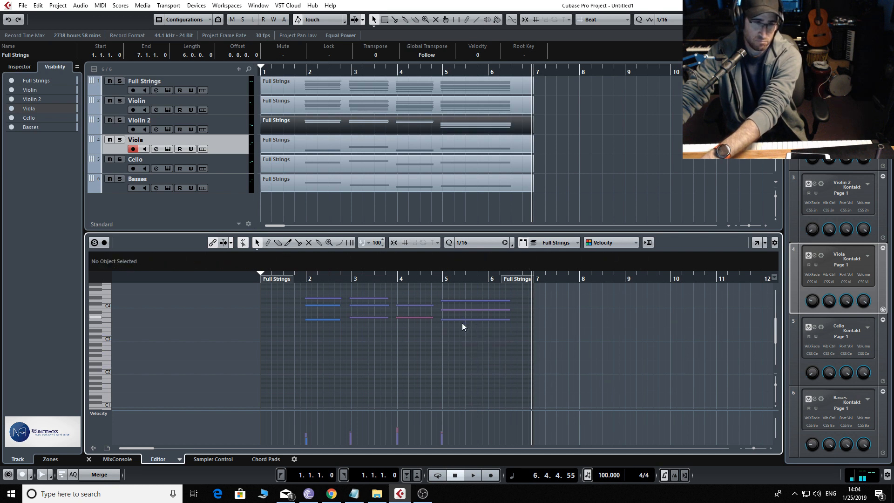
{"action": "left_click_drag", "start_coordinate": [310, 290], "coordinate": [485, 312]}
{"action": "key", "text": "Delete"}
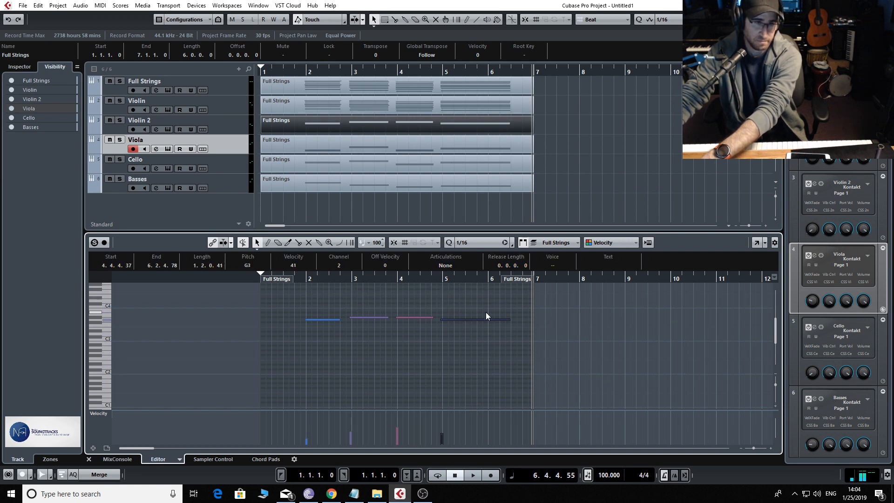
In the Violin part, delete all lower notes, keeping only the top two in chords one, two and four and C4 in chord three
{"action": "left_click", "coordinate": [368, 104]}
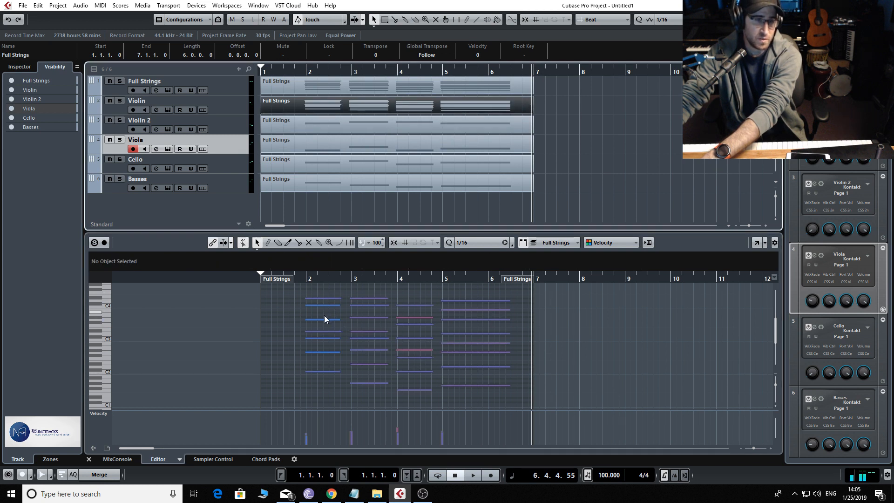
{"action": "left_click_drag", "start_coordinate": [324, 315], "coordinate": [465, 401]}
{"action": "key", "text": "Delete"}
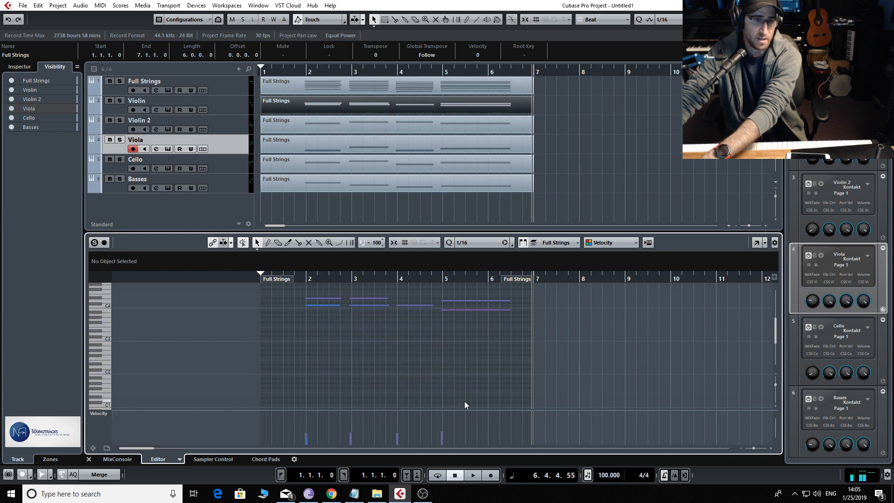
Reduce the Violin part to a single line by deleting the first chord's top note and the second and fourth chords' lower remaining notes
{"action": "left_click", "coordinate": [334, 299]}
{"action": "key", "text": "Delete"}
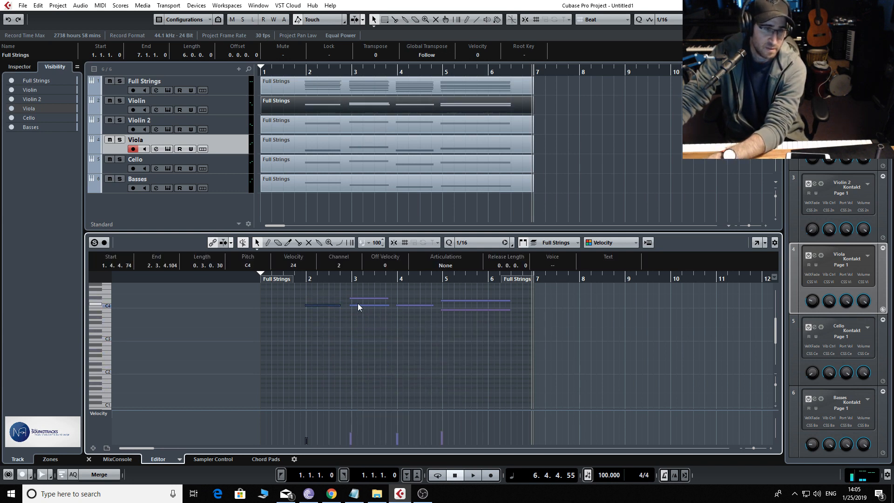
{"action": "left_click", "coordinate": [363, 305]}
{"action": "key", "text": "Delete"}
{"action": "left_click", "coordinate": [379, 299]}
{"action": "left_click", "coordinate": [451, 310]}
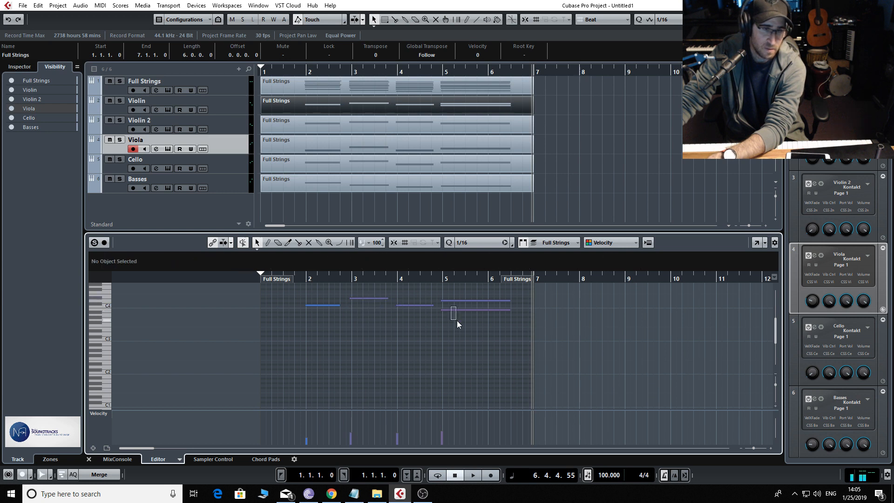
{"action": "key", "text": "Delete"}
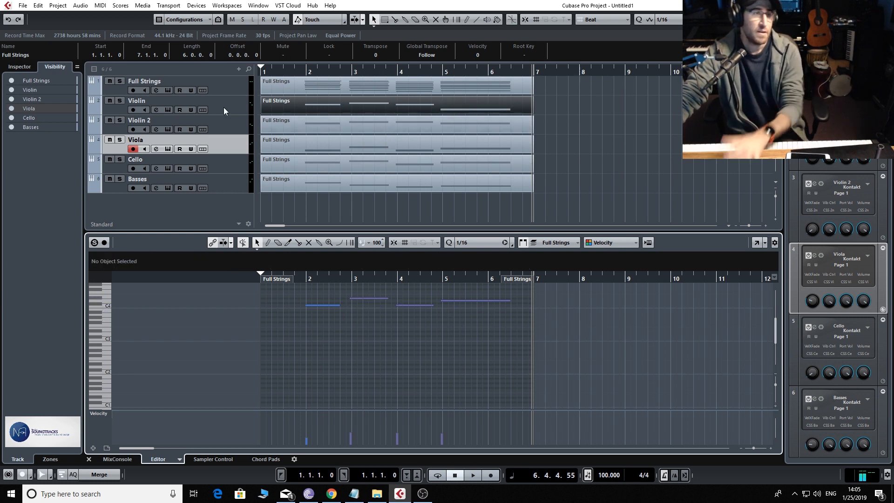
Mute the Full Strings track, play the separate string parts briefly from mid-bar 1, and return the playhead to bar 1
{"action": "left_click", "coordinate": [109, 81]}
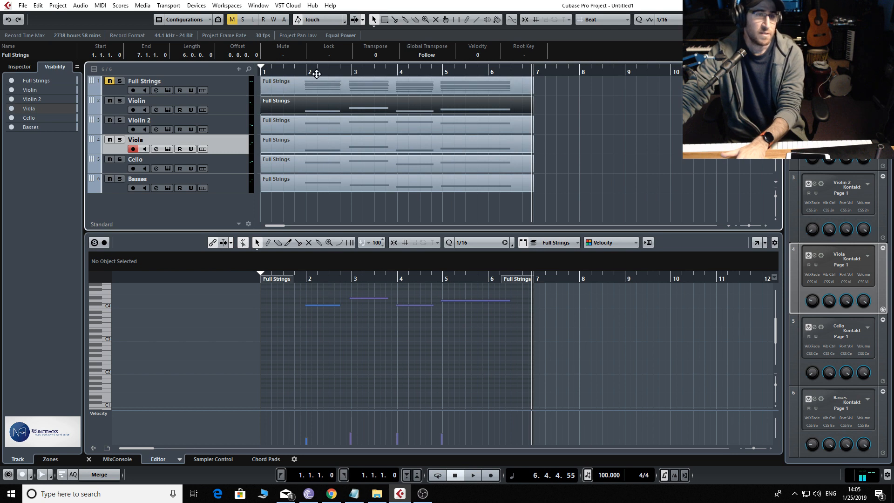
{"action": "left_click", "coordinate": [290, 71]}
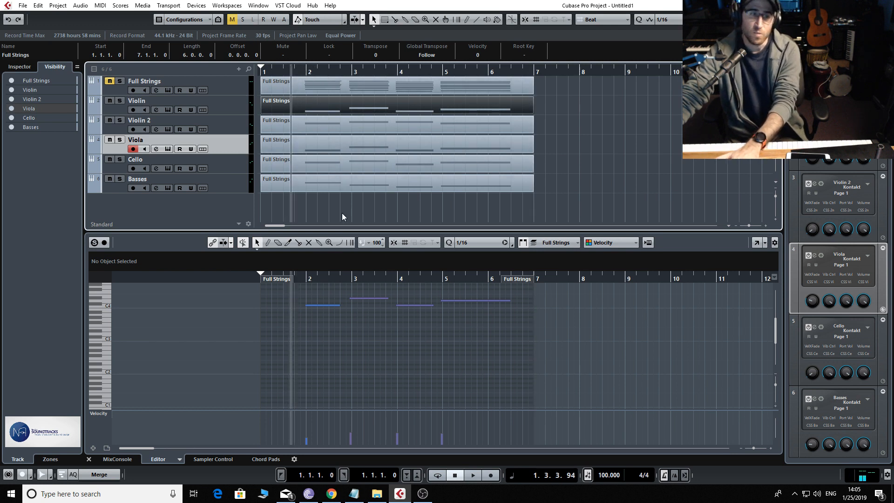
{"action": "key", "text": "space"}
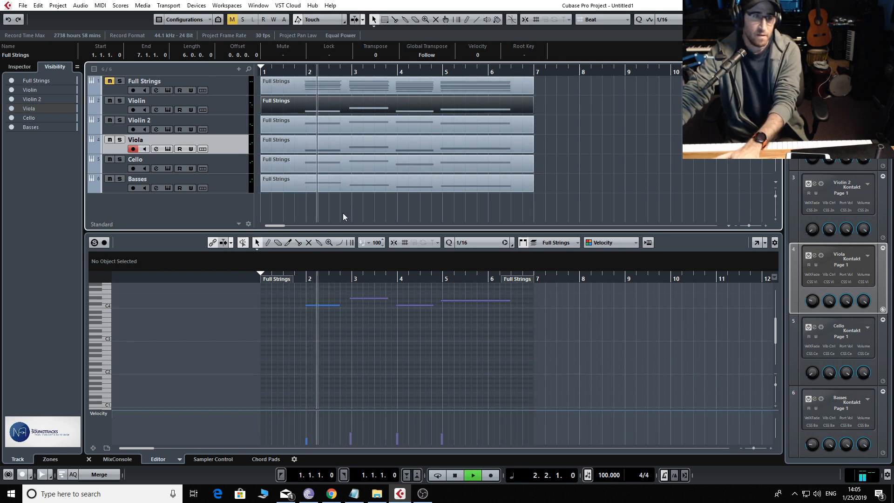
{"action": "key", "text": "space"}
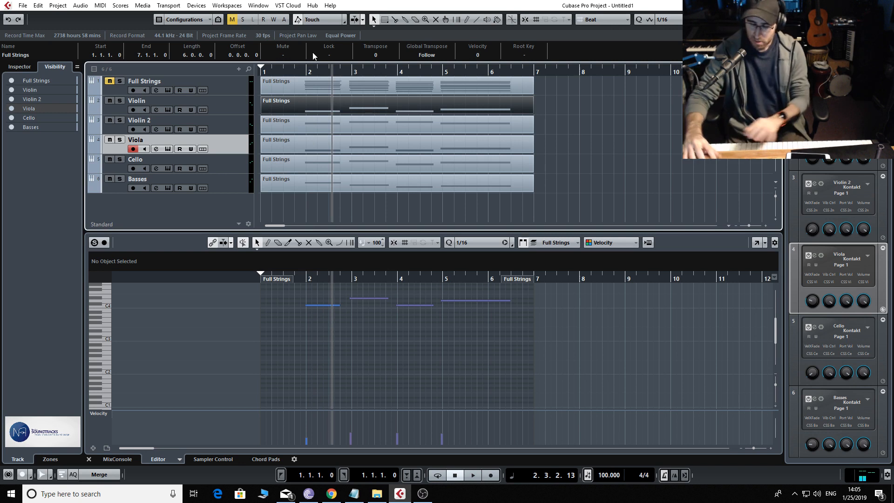
{"action": "left_click", "coordinate": [273, 69]}
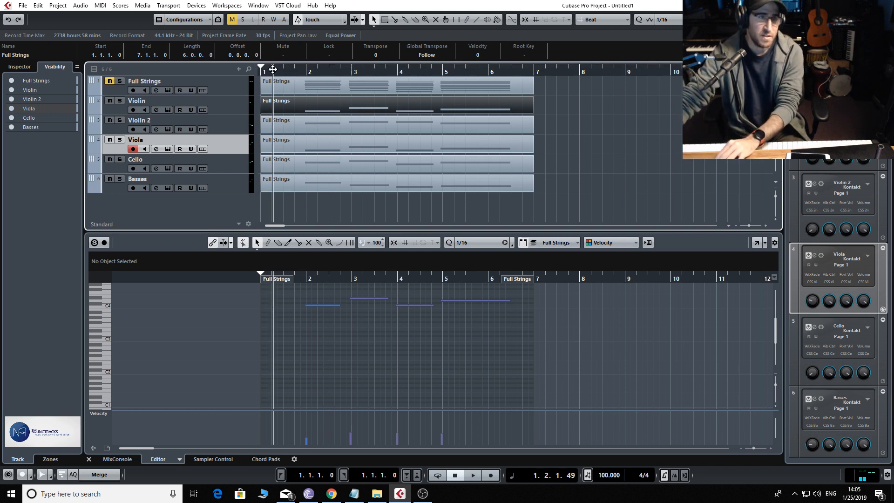
Select the Violin track, unmute and solo Full Strings, and play the original chords from the end of bar 1
{"action": "left_click", "coordinate": [252, 110]}
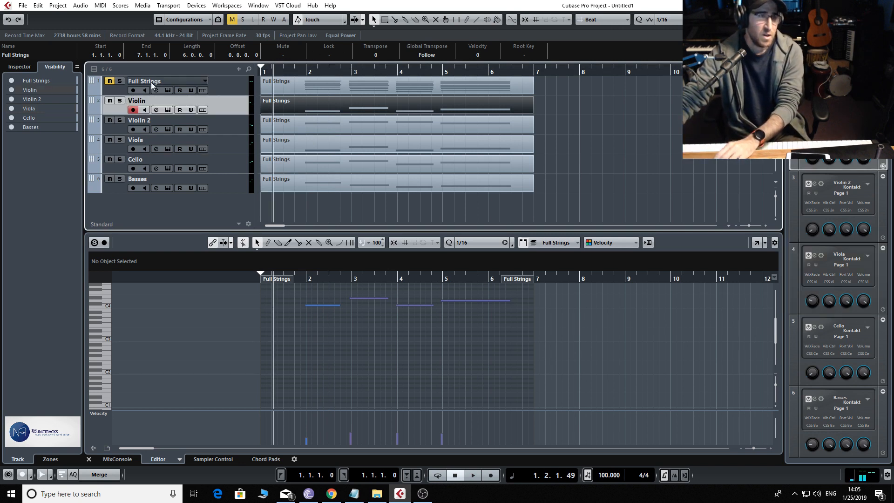
{"action": "left_click", "coordinate": [110, 82]}
{"action": "left_click", "coordinate": [119, 82]}
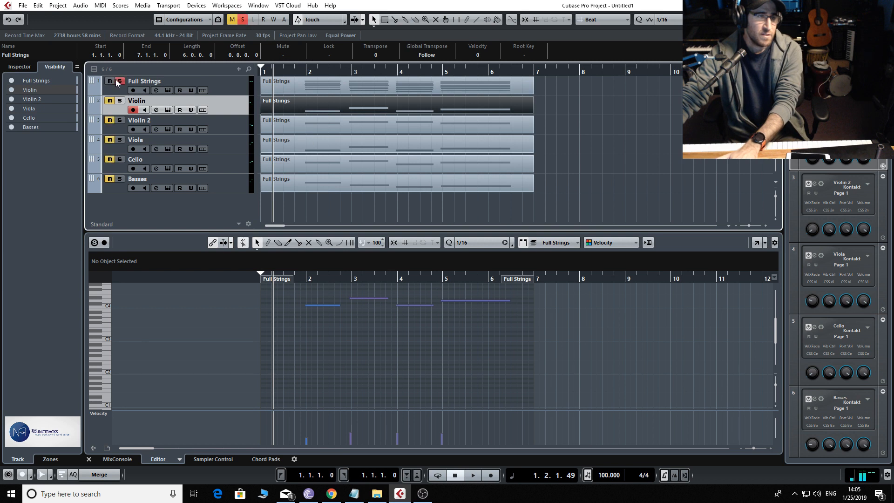
{"action": "left_click", "coordinate": [298, 70]}
{"action": "key", "text": "space"}
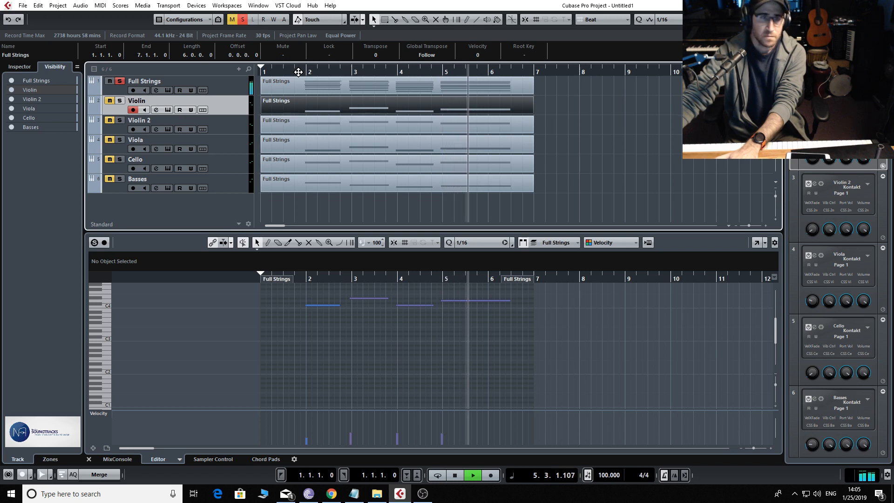
{"action": "key", "text": "space"}
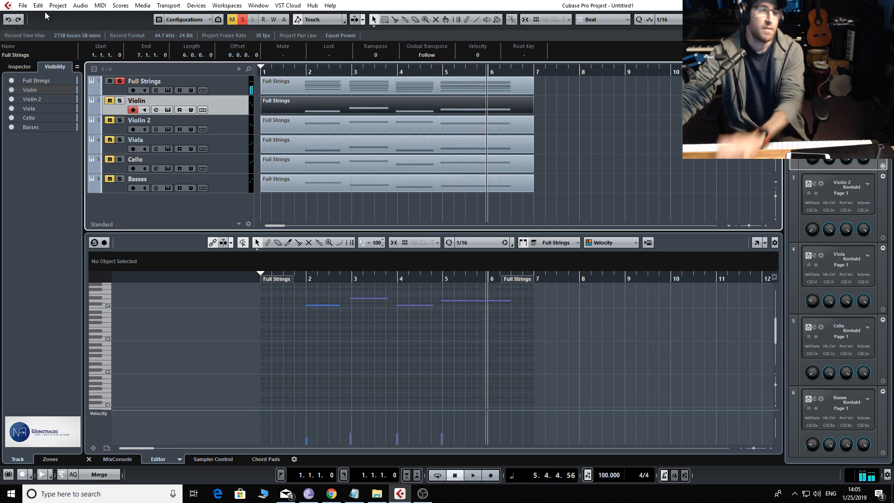
Solo the Violin track and lengthen its first three notes so that each reaches the start of the following note
{"action": "left_click", "coordinate": [120, 101]}
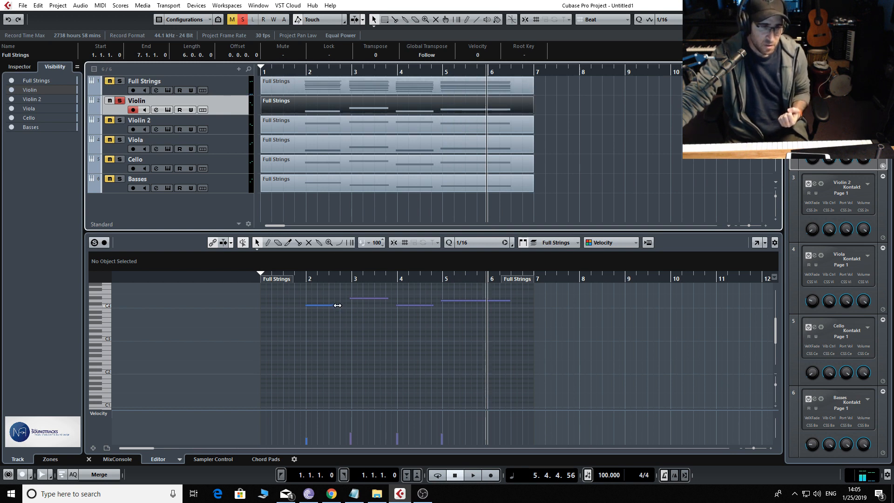
{"action": "left_click_drag", "start_coordinate": [337, 305], "coordinate": [439, 306]}
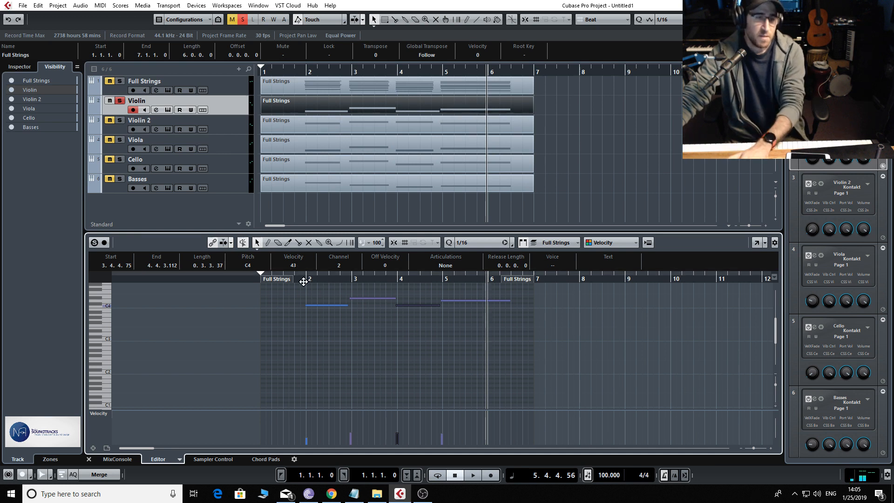
Record a modulation pass over the Violin part from late in bar 1 to bar 6, and switch the solo to Violin 2
{"action": "left_click_drag", "start_coordinate": [304, 279], "coordinate": [291, 285]}
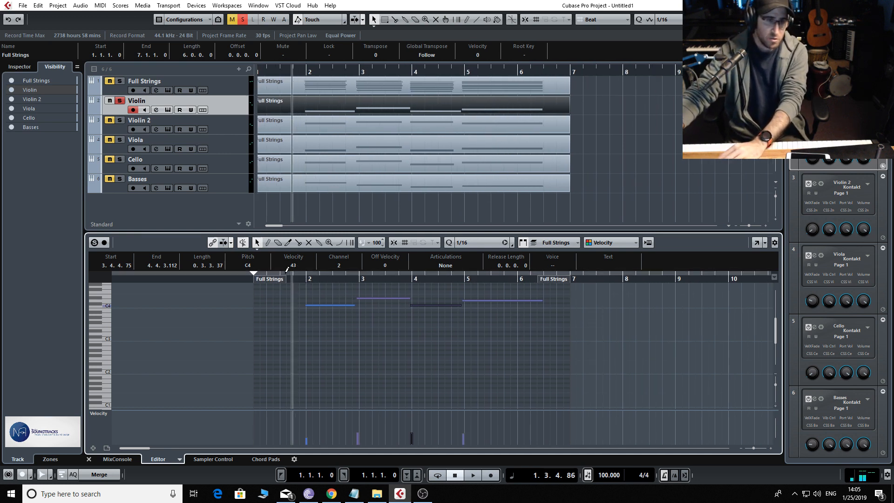
{"action": "key", "text": "KP_Multiply"}
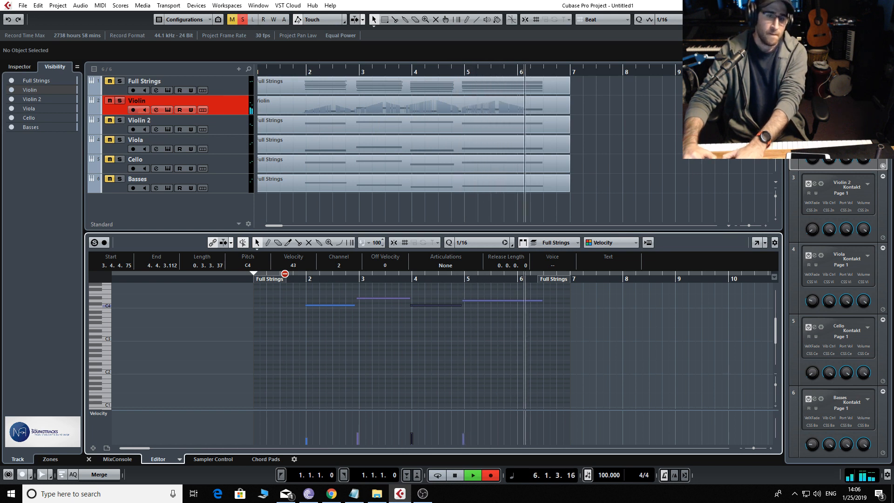
{"action": "key", "text": "space"}
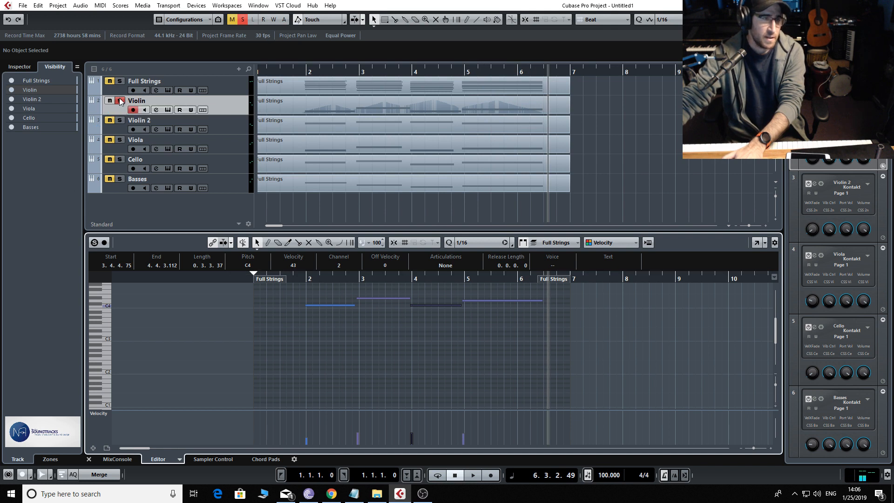
{"action": "left_click", "coordinate": [119, 122]}
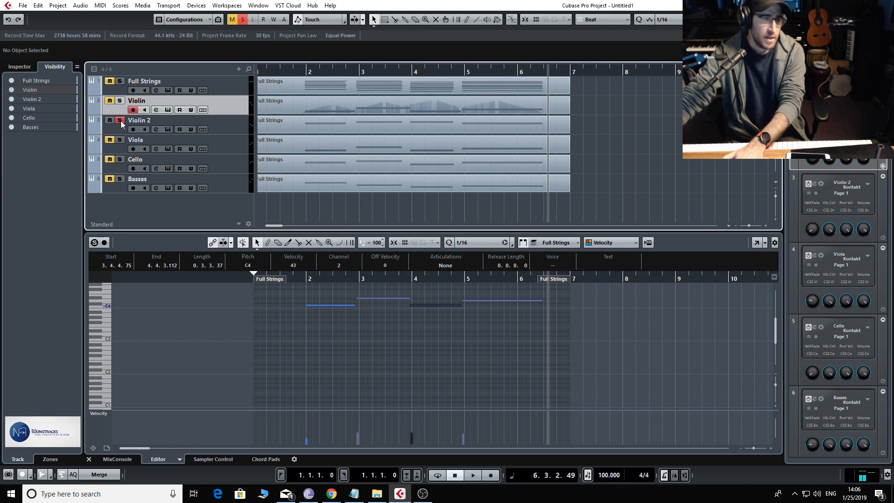
{"action": "left_click", "coordinate": [290, 74]}
{"action": "key", "text": "KP_Multiply"}
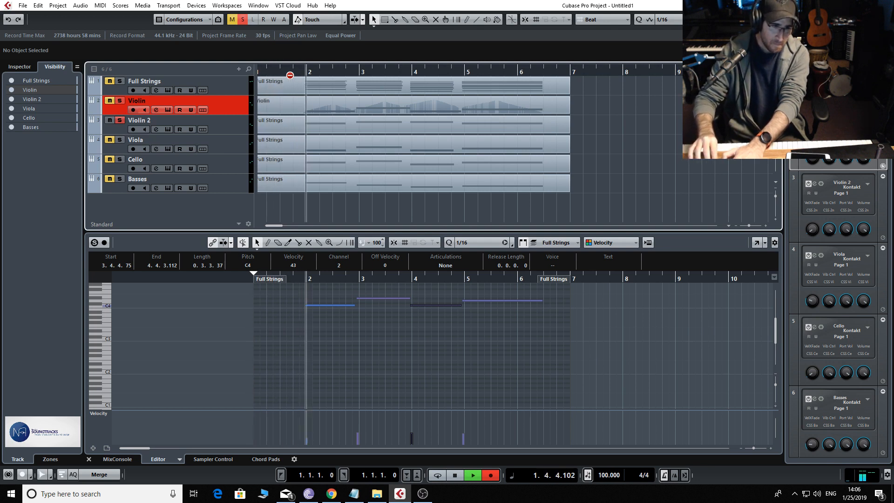
{"action": "key", "text": "space"}
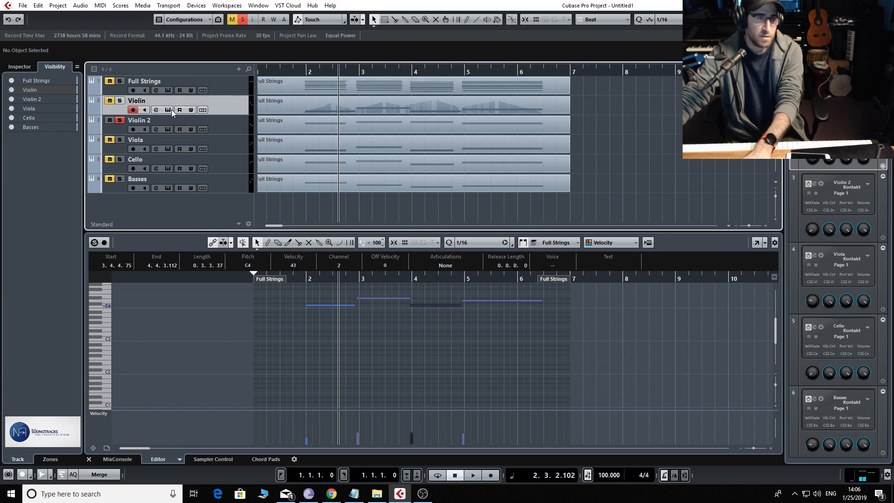
Select the Violin 2 track and record a modulation pass over its part up to bar 6
{"action": "left_click", "coordinate": [221, 127]}
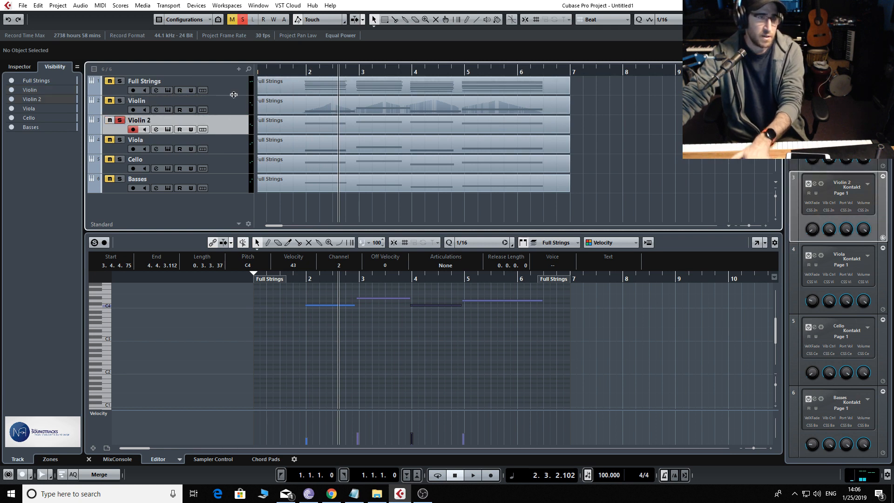
{"action": "key", "text": "KP_Multiply"}
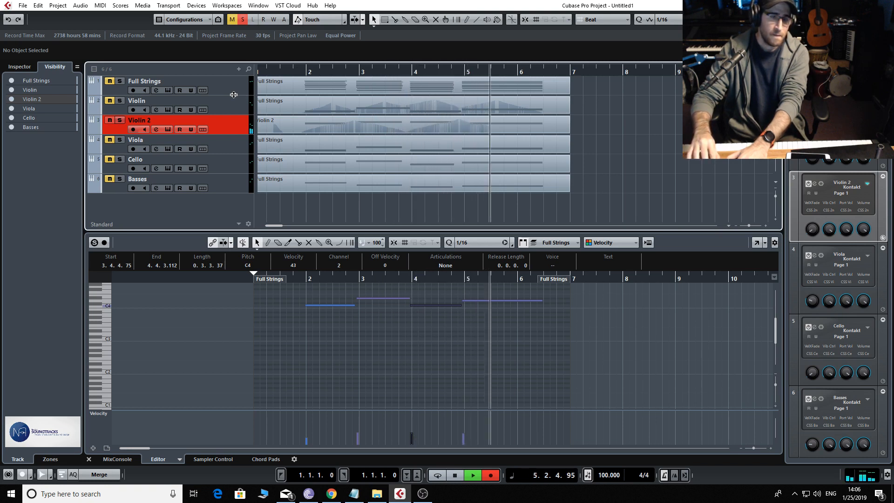
{"action": "key", "text": "space"}
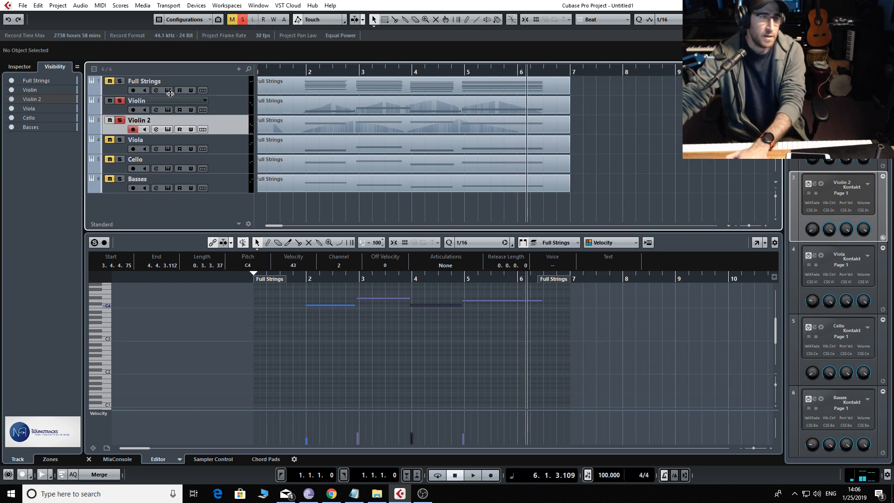
Play the soloed Violin and Violin 2 parts together from late in bar 1
{"action": "left_click", "coordinate": [292, 72]}
{"action": "key", "text": "space"}
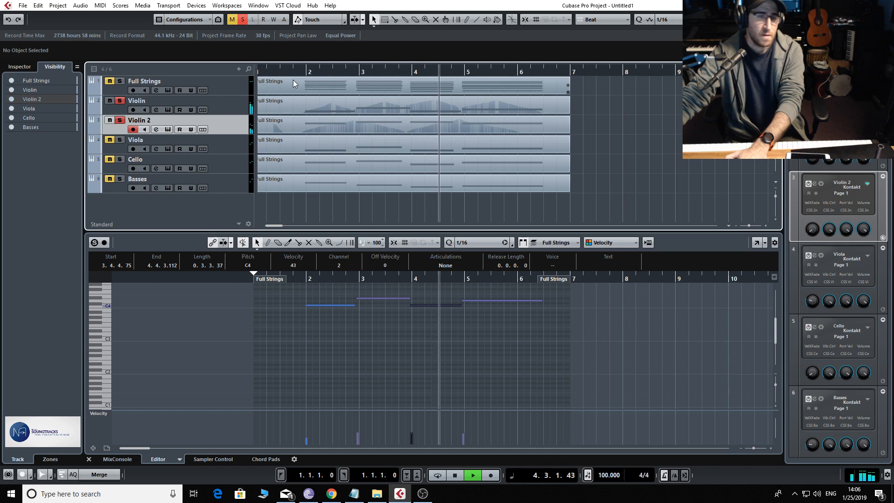
{"action": "key", "text": "space"}
In the Violin 2 part, lengthen the first note to meet the second, delete the third, and extend the second G#3 up to the last note
{"action": "left_click", "coordinate": [366, 125]}
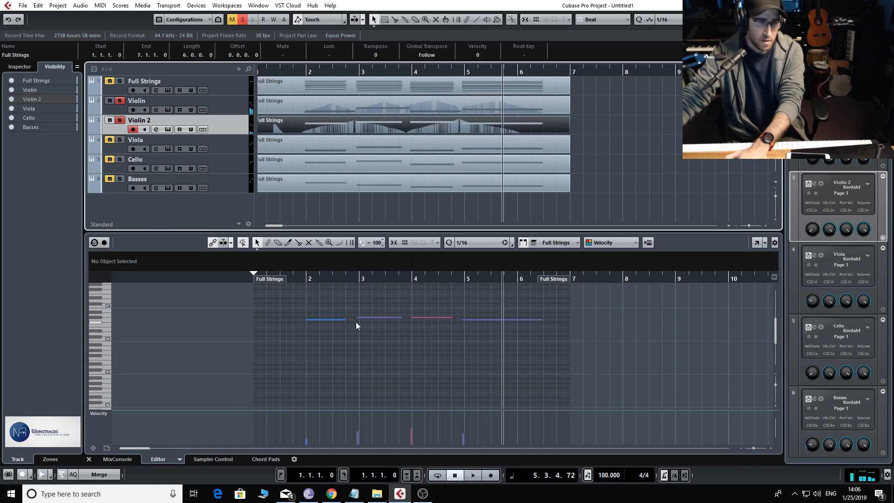
{"action": "left_click_drag", "start_coordinate": [342, 320], "coordinate": [350, 322]}
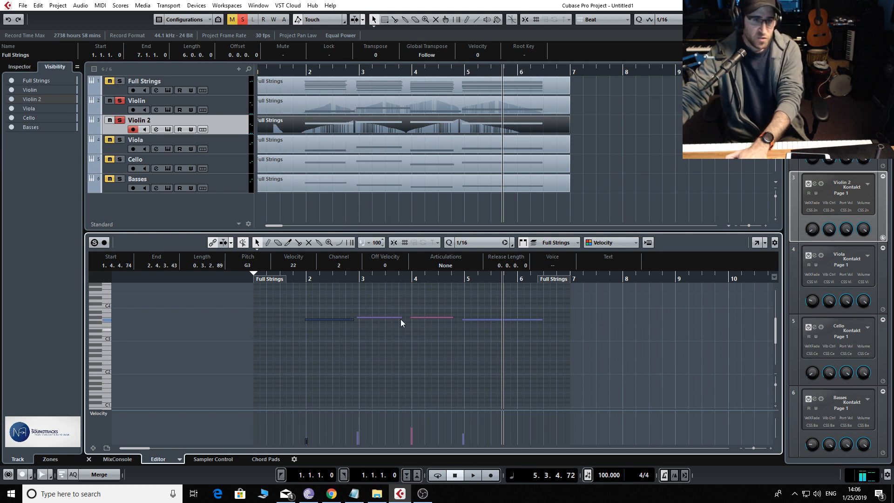
{"action": "left_click_drag", "start_coordinate": [418, 297], "coordinate": [460, 319]}
{"action": "key", "text": "Delete"}
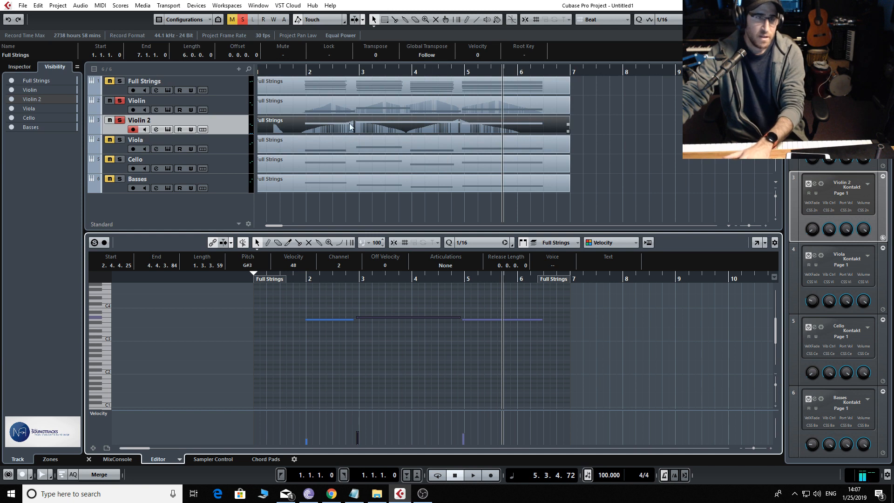
Show the Modulation (CC 1) data of the Violin 2 part and delete all of its recorded controller events
{"action": "left_click", "coordinate": [109, 414]}
{"action": "left_click", "coordinate": [139, 289]}
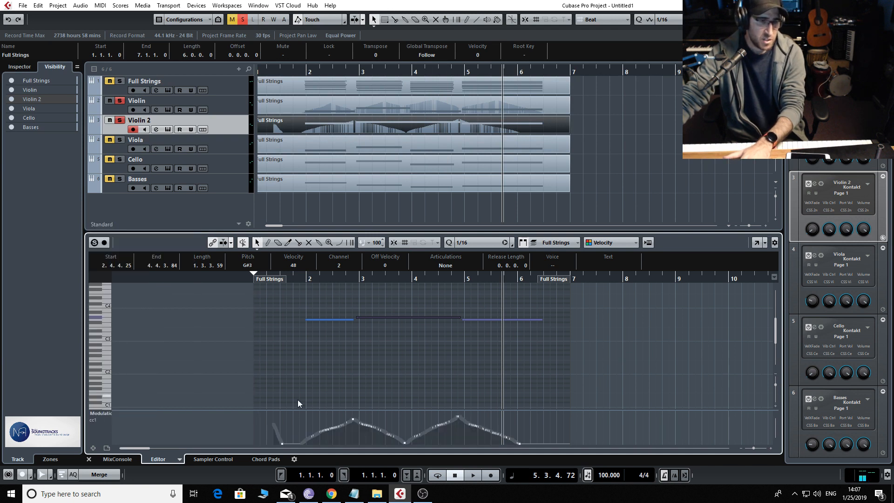
{"action": "left_click_drag", "start_coordinate": [256, 413], "coordinate": [593, 455]}
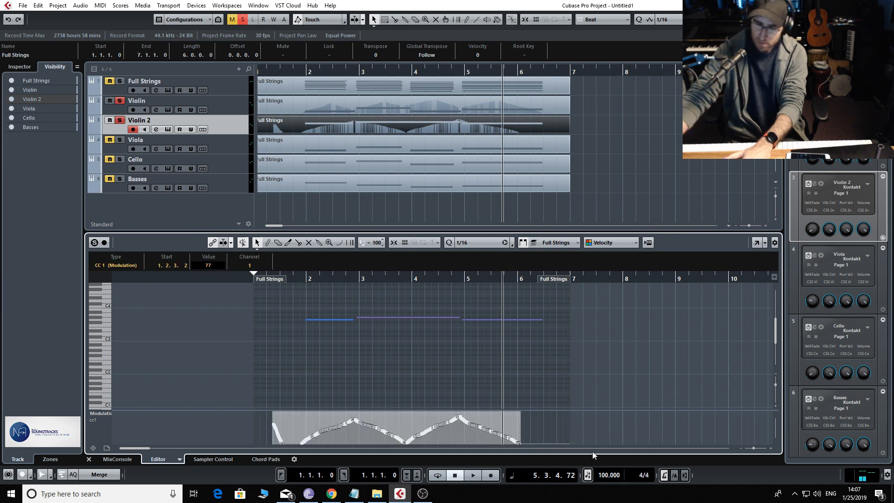
{"action": "key", "text": "Delete"}
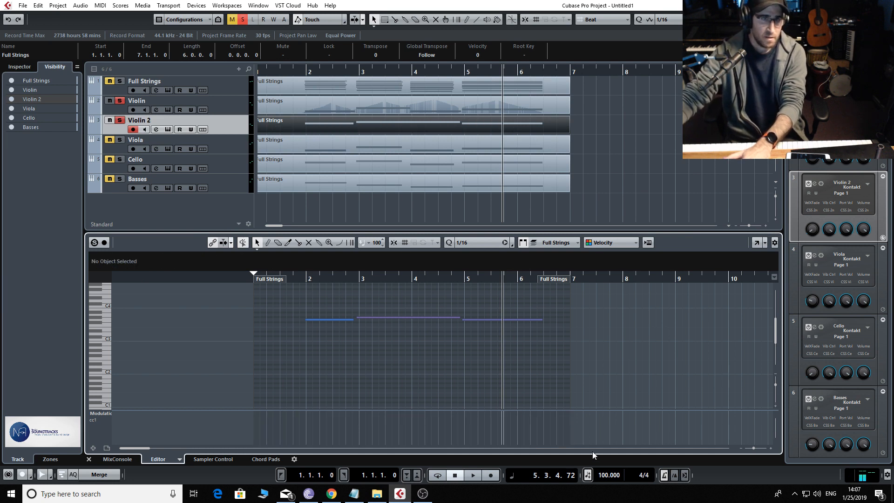
Record a new modulation pass over the Violin 2 part, swelling into bar 3, dipping before bar 5 and swelling again before bar 6
{"action": "key", "text": "space"}
{"action": "key", "text": "KP_Multiply"}
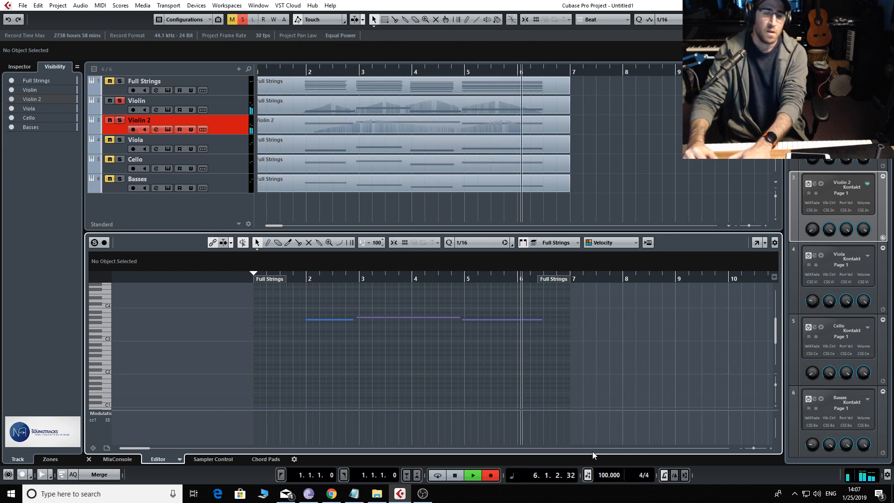
{"action": "key", "text": "space"}
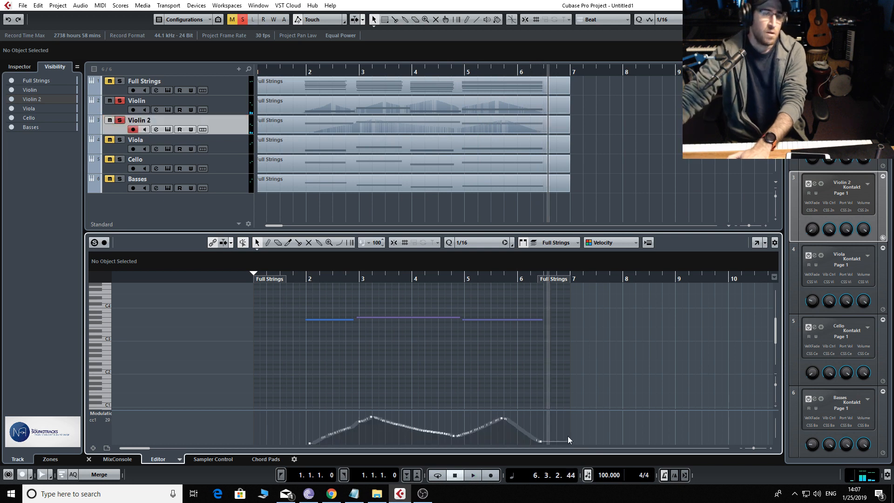
Solo the Viola track with both violins, open its part and lengthen the first three notes to meet the following ones
{"action": "left_click", "coordinate": [133, 149]}
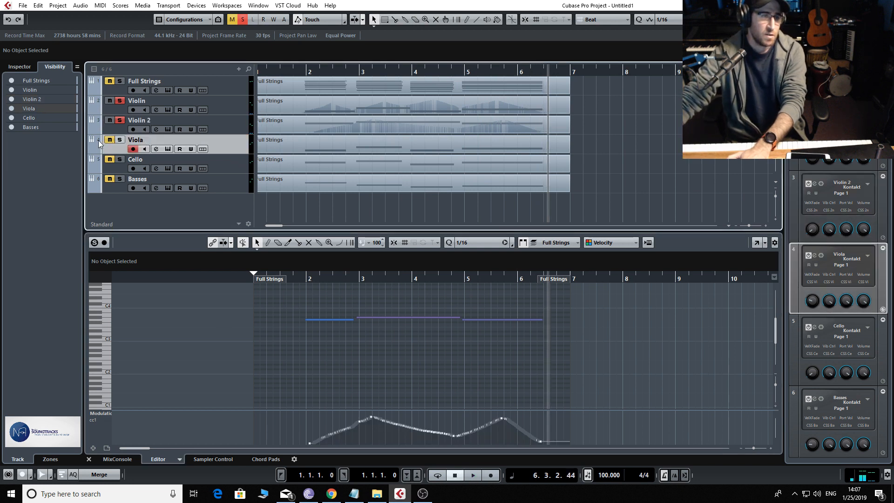
{"action": "left_click", "coordinate": [286, 148]}
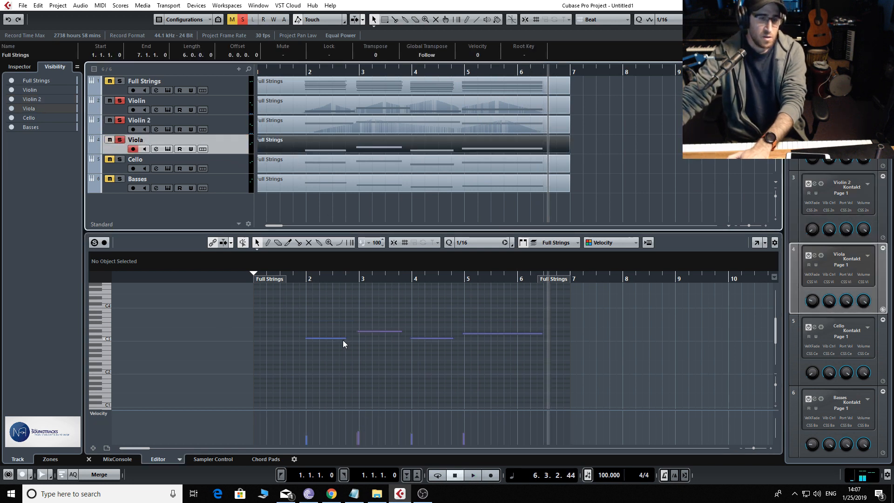
{"action": "left_click_drag", "start_coordinate": [345, 338], "coordinate": [459, 339]}
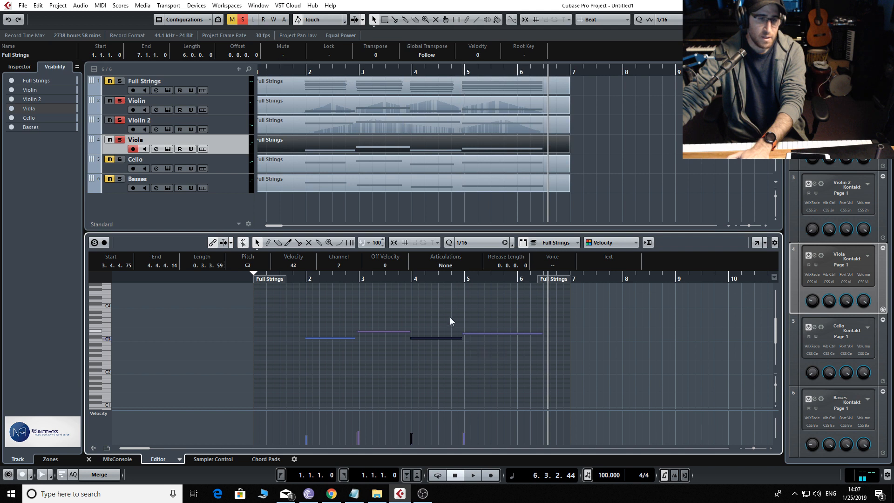
{"action": "left_click", "coordinate": [290, 101], "text": "alt+shift"}
{"action": "key", "text": "KP_Multiply"}
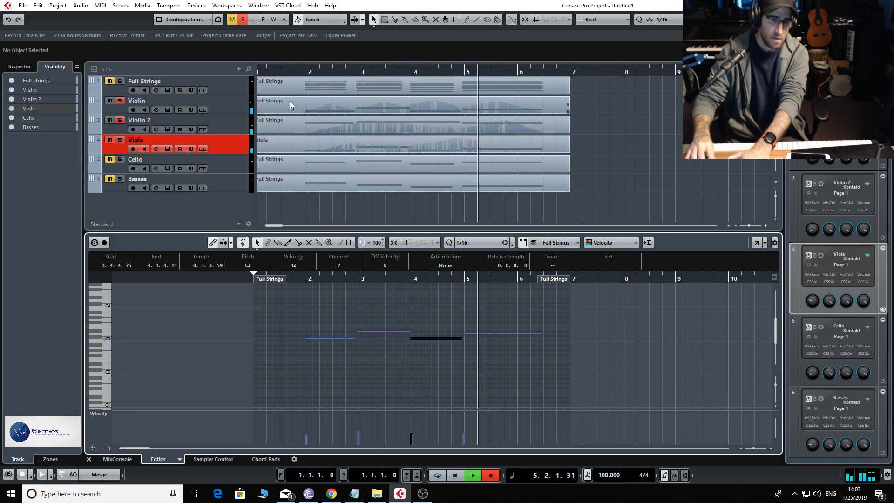
{"action": "key", "text": "space"}
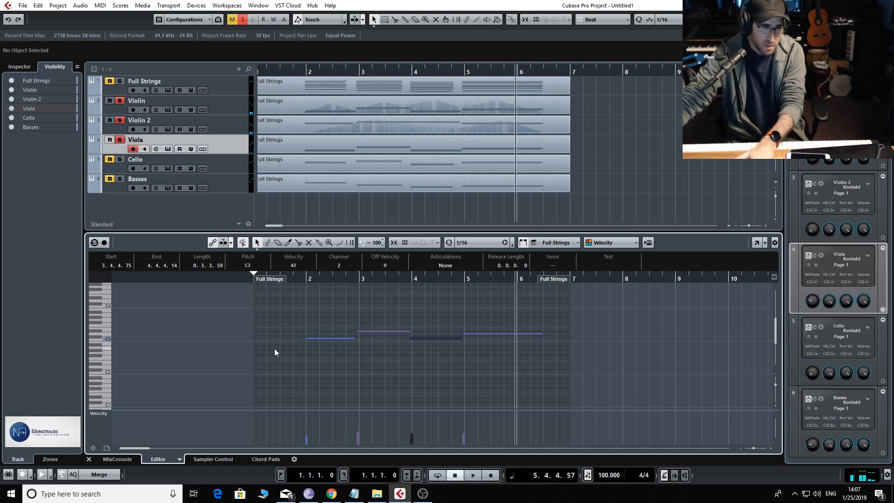
In the Viola part, delete the duplicates overlapping the first two notes and extend the remaining first note up to the second
{"action": "left_click_drag", "start_coordinate": [307, 338], "coordinate": [349, 348]}
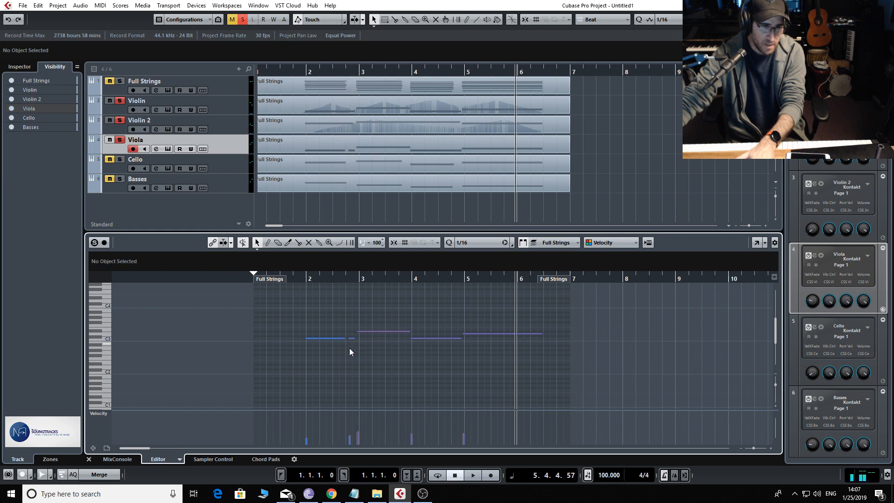
{"action": "key", "text": "Delete"}
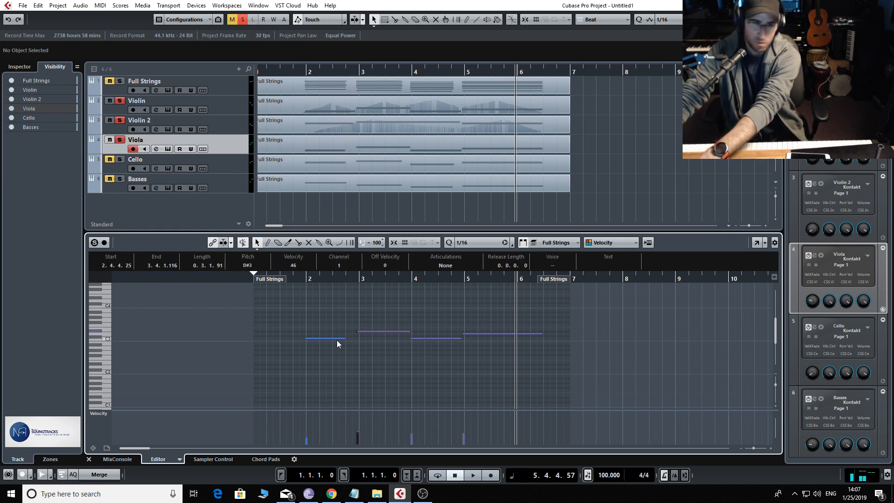
{"action": "left_click_drag", "start_coordinate": [344, 339], "coordinate": [388, 331]}
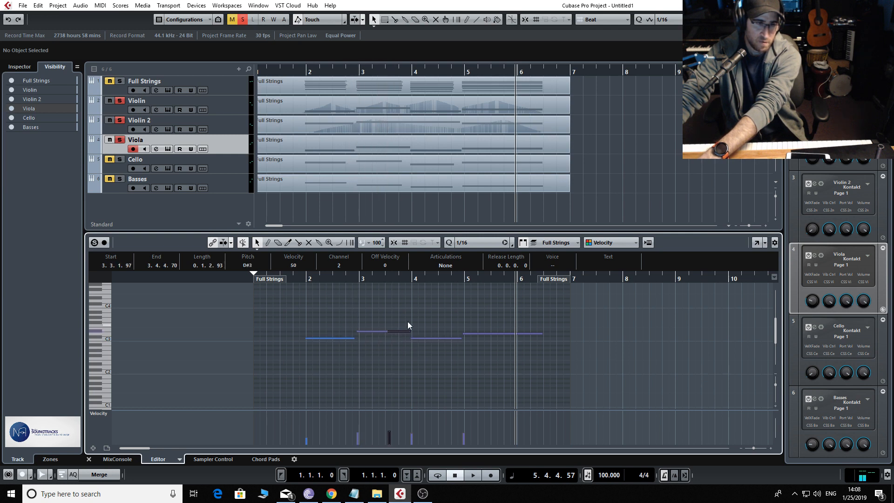
{"action": "key", "text": "Delete"}
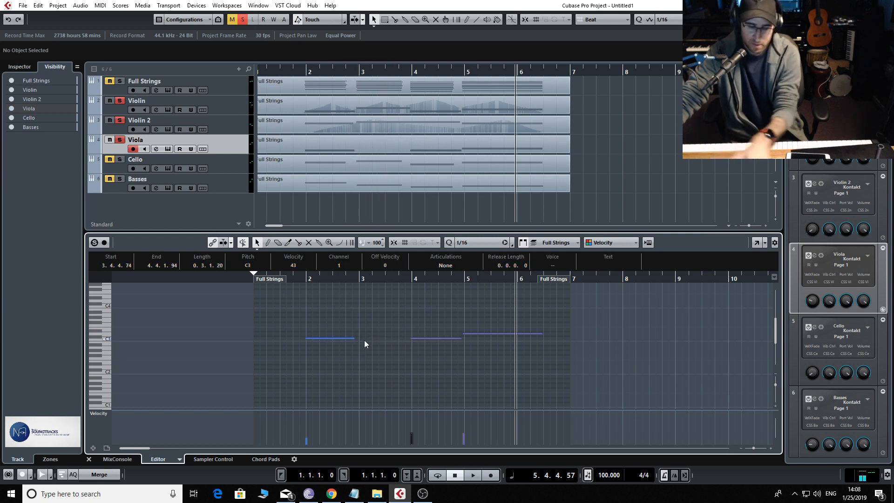
{"action": "key", "text": "ctrl+z"}
{"action": "left_click", "coordinate": [396, 332]}
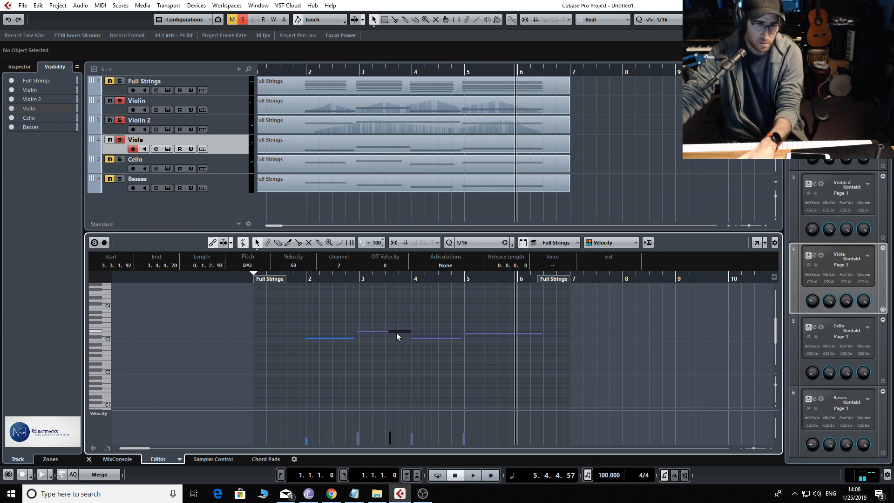
{"action": "key", "text": "Delete"}
Extend the second and third Viola notes to meet the following ones and delete the duplicates overlapping the third and last notes
{"action": "left_click_drag", "start_coordinate": [401, 330], "coordinate": [437, 343]}
{"action": "key", "text": "Delete"}
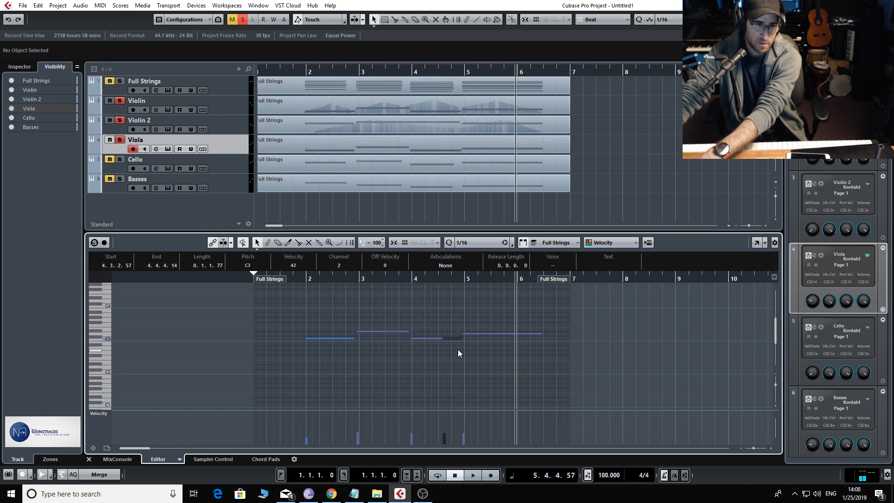
{"action": "left_click_drag", "start_coordinate": [454, 339], "coordinate": [546, 331]}
{"action": "left_click", "coordinate": [549, 330]}
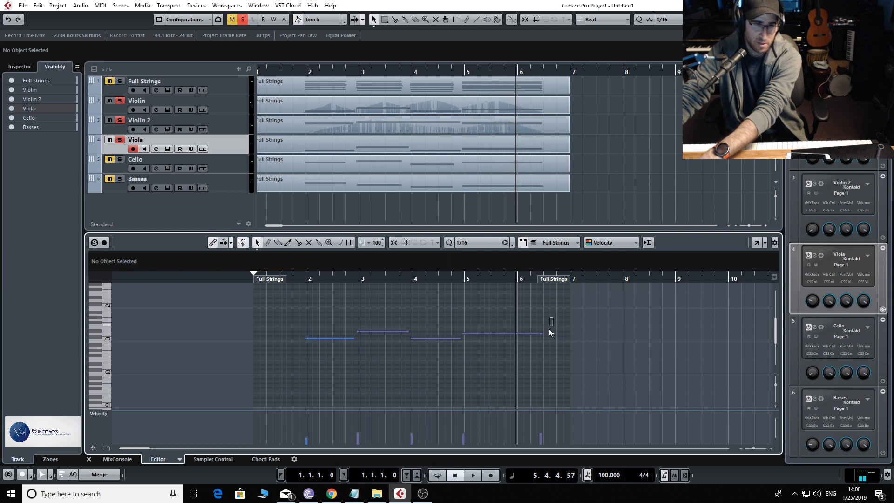
{"action": "left_click", "coordinate": [541, 334]}
{"action": "key", "text": "Delete"}
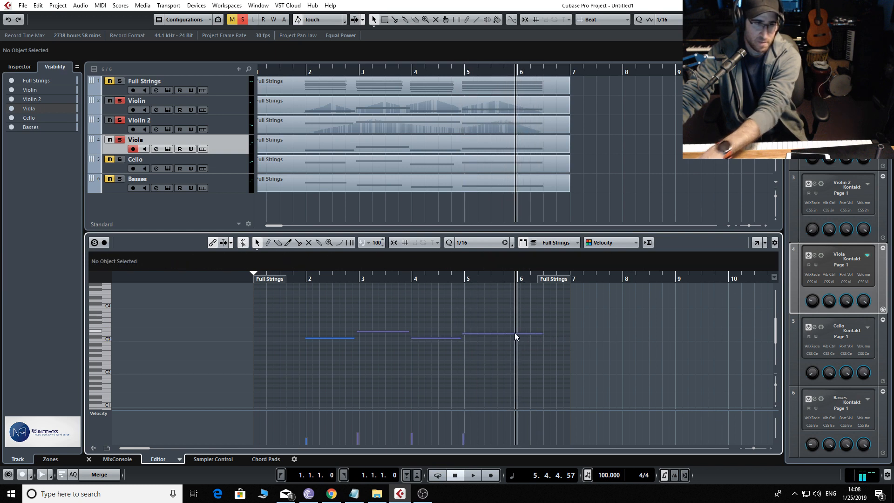
Solo and open the Cello part, extend its first two notes to meet the following ones and delete the duplicate overlapping the second
{"action": "left_click", "coordinate": [110, 164]}
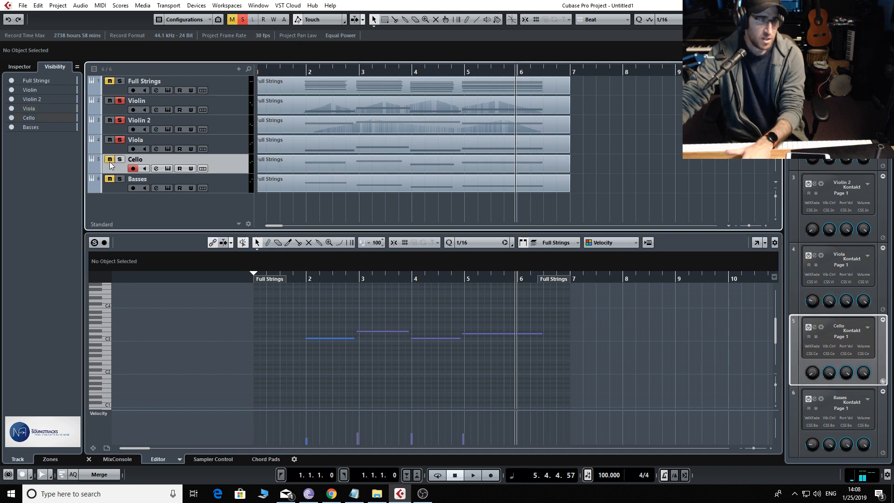
{"action": "left_click", "coordinate": [316, 170]}
{"action": "left_click", "coordinate": [329, 353]}
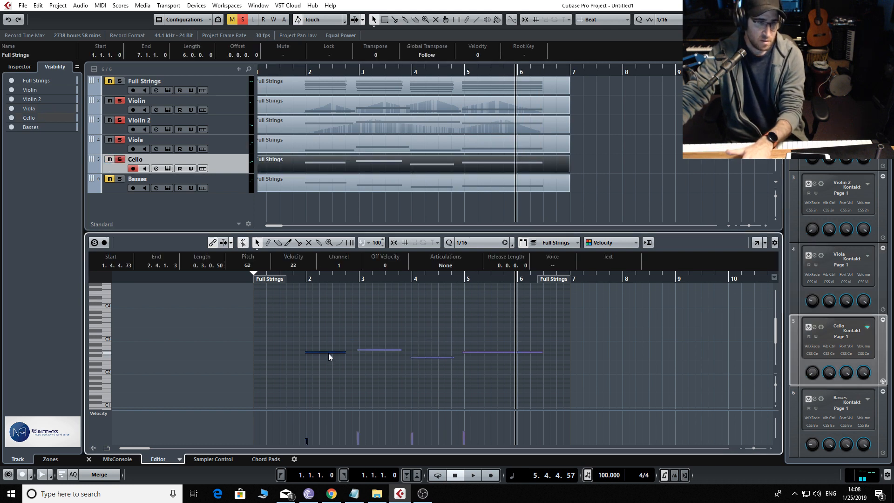
{"action": "left_click_drag", "start_coordinate": [309, 352], "coordinate": [387, 352]}
{"action": "left_click", "coordinate": [401, 356]}
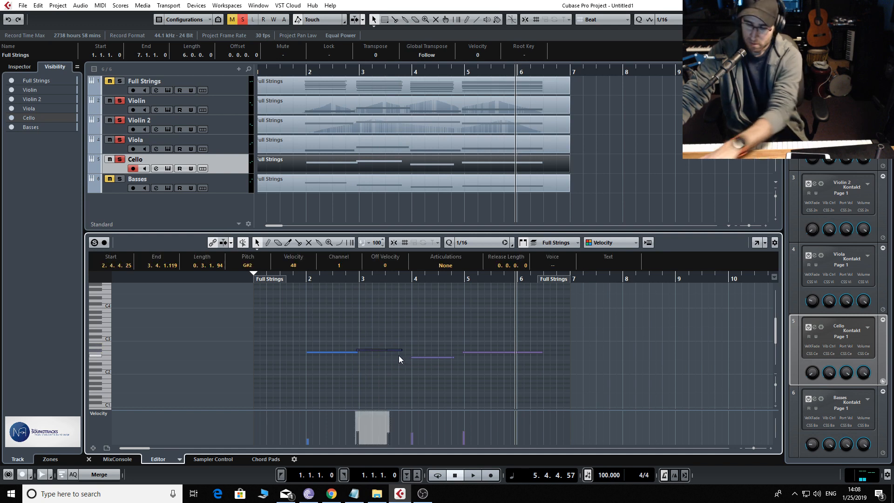
{"action": "left_click", "coordinate": [393, 350]}
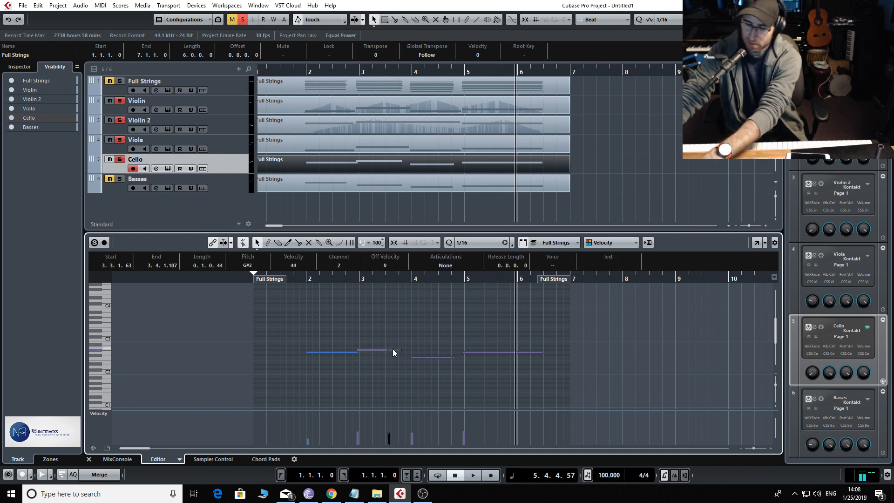
{"action": "key", "text": "Delete"}
{"action": "left_click_drag", "start_coordinate": [399, 351], "coordinate": [408, 350]}
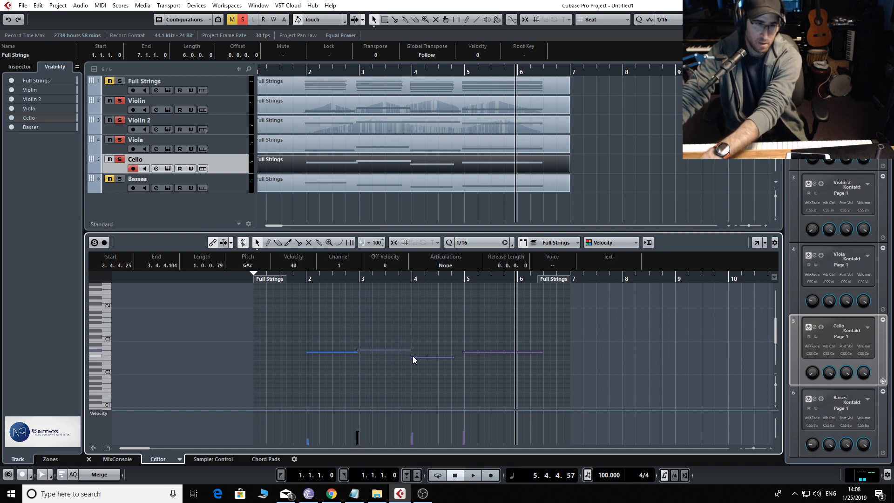
Delete the duplicate overlapping the third Cello note and extend the remaining note from the second note's end to the last note
{"action": "left_click", "coordinate": [434, 356]}
{"action": "key", "text": "Delete"}
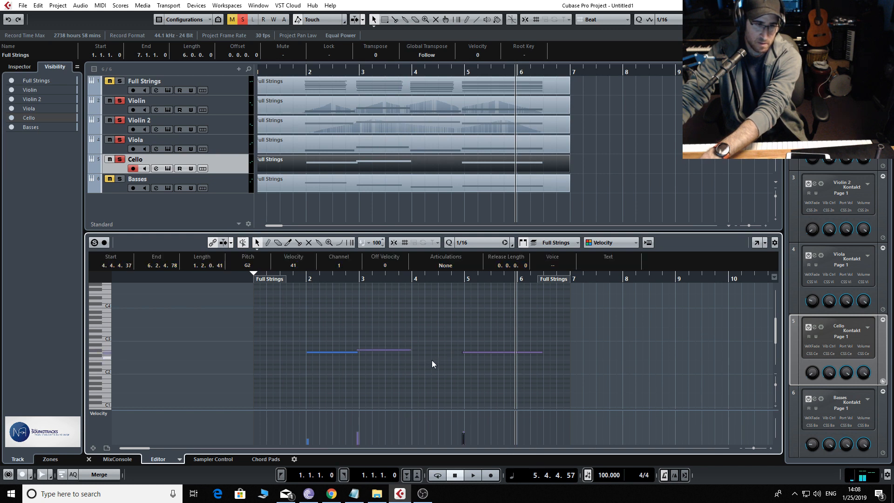
{"action": "key", "text": "ctrl+z"}
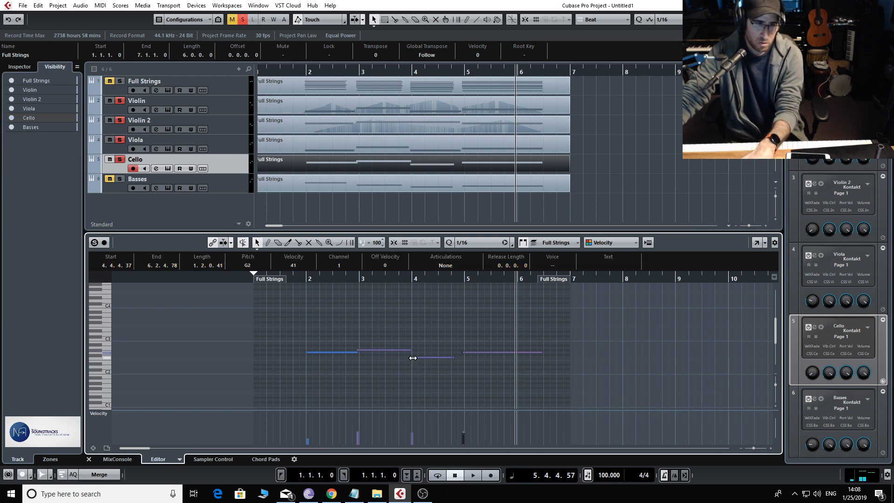
{"action": "left_click_drag", "start_coordinate": [413, 358], "coordinate": [430, 361]}
{"action": "key", "text": "Delete"}
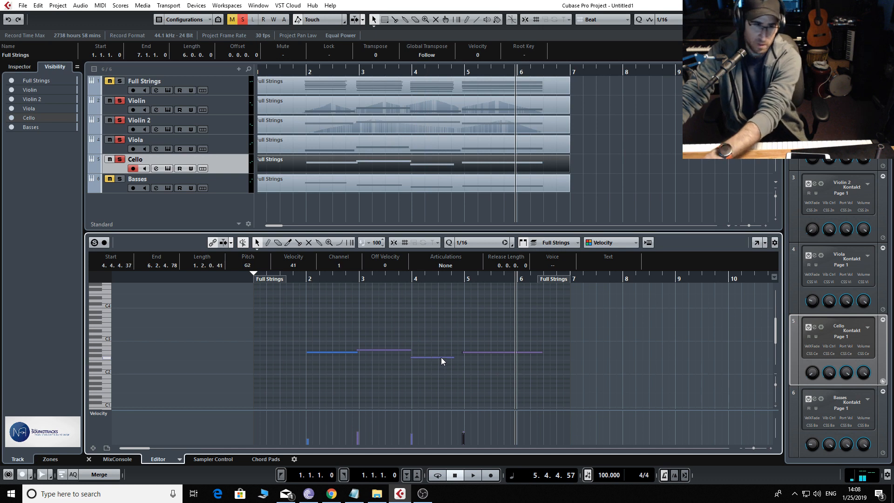
{"action": "left_click_drag", "start_coordinate": [450, 358], "coordinate": [525, 354]}
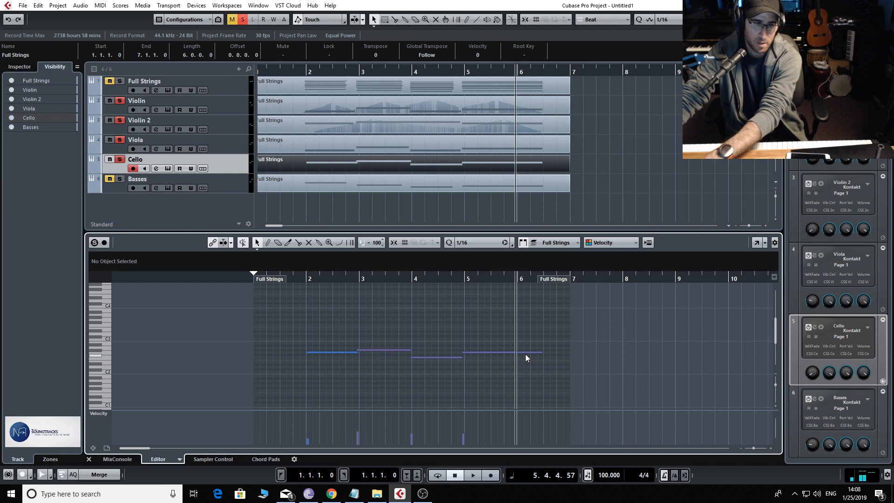
Open the Basses part and lengthen its first three notes so that each meets the following note
{"action": "left_click", "coordinate": [294, 177]}
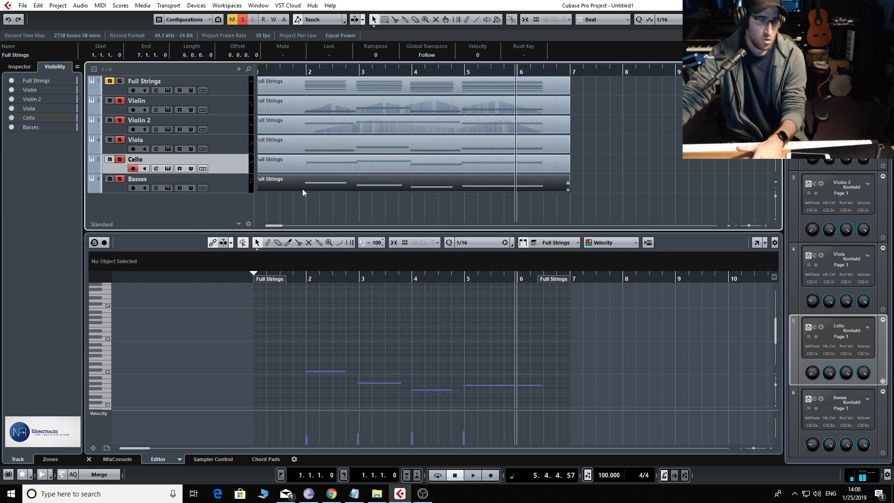
{"action": "left_click", "coordinate": [327, 371]}
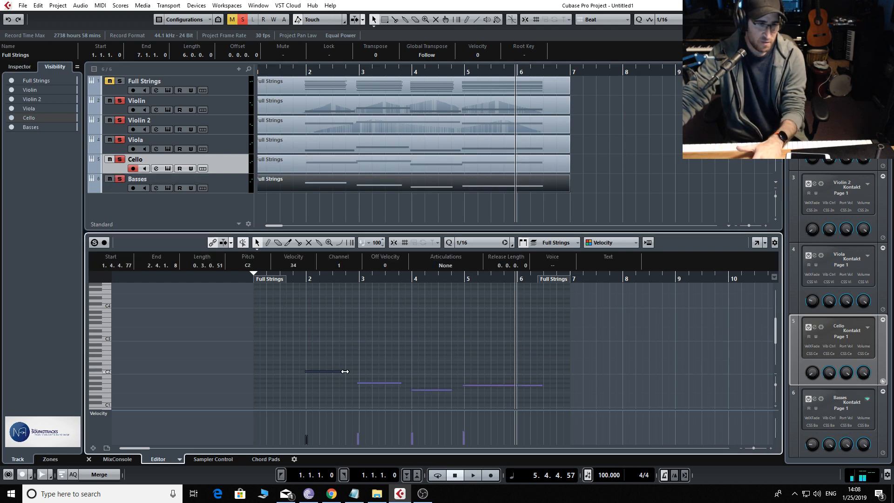
{"action": "left_click_drag", "start_coordinate": [346, 371], "coordinate": [308, 373]}
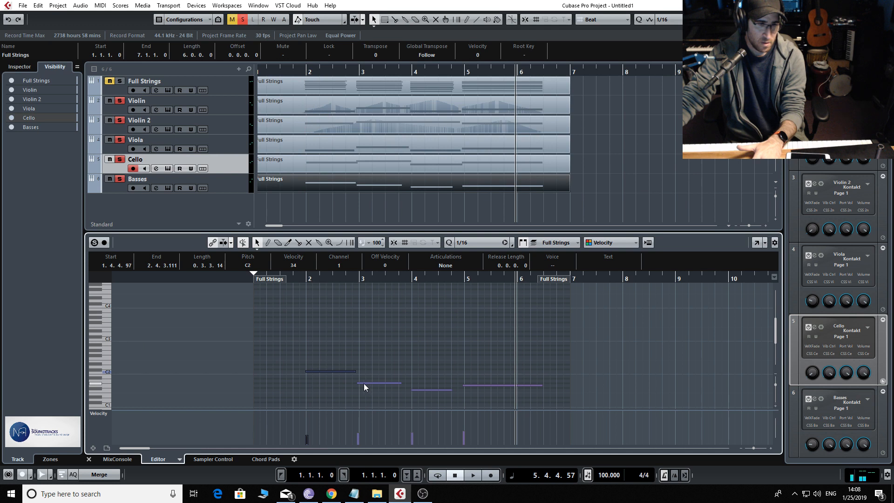
{"action": "mouse_move", "coordinate": [359, 383]}
{"action": "left_mouse_down"}
{"action": "mouse_move", "coordinate": [385, 383]}
{"action": "mouse_move", "coordinate": [357, 383]}
{"action": "left_mouse_up"}
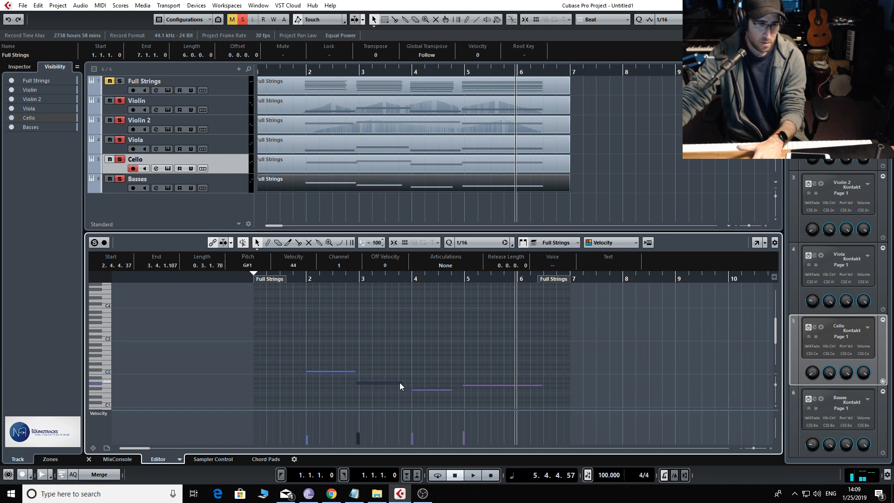
{"action": "left_click_drag", "start_coordinate": [401, 383], "coordinate": [476, 386]}
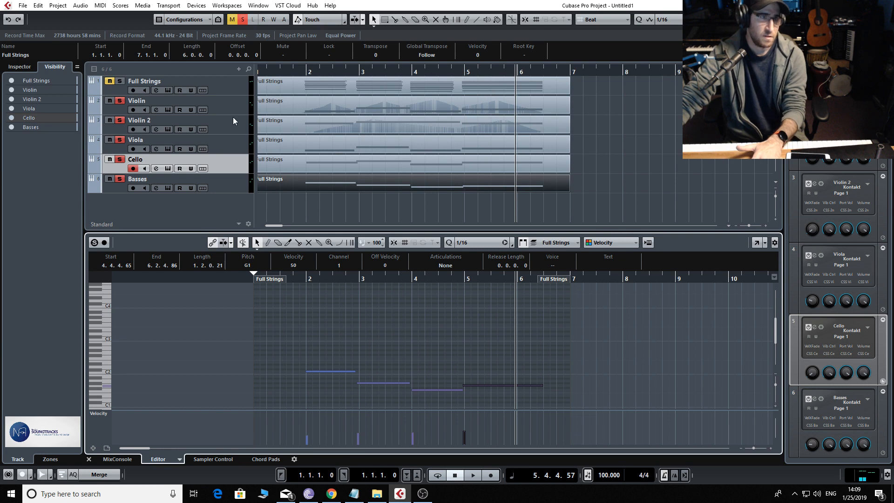
Solo the Viola with both violins and record a modulation pass over its part, swelling into bar 3 and again into bar 5
{"action": "left_click", "coordinate": [288, 145]}
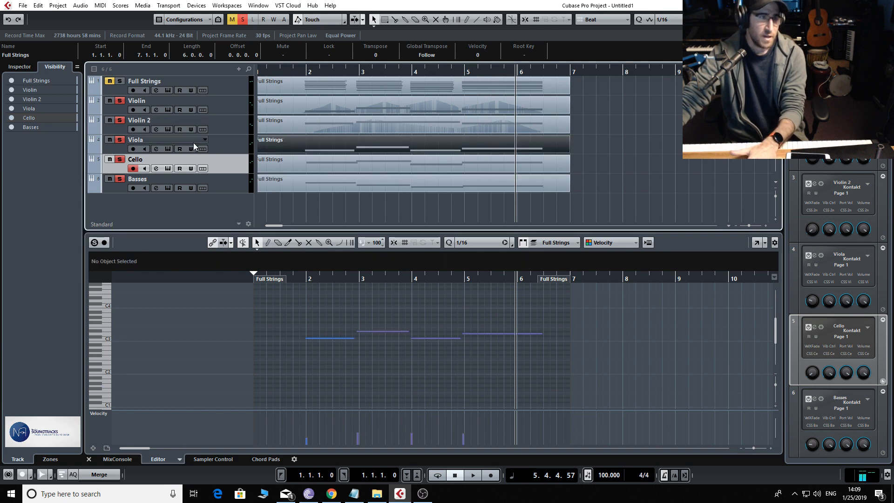
{"action": "left_click", "coordinate": [223, 143]}
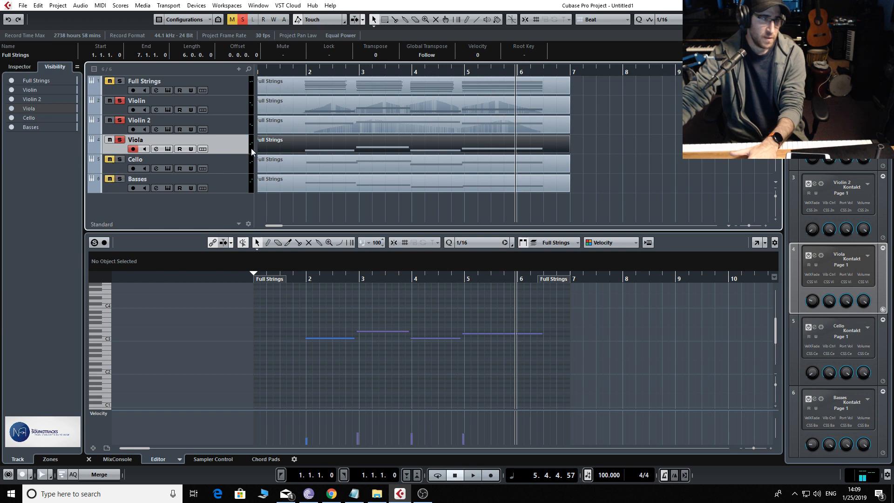
{"action": "key", "text": "KP_0"}
{"action": "key", "text": "KP_Multiply"}
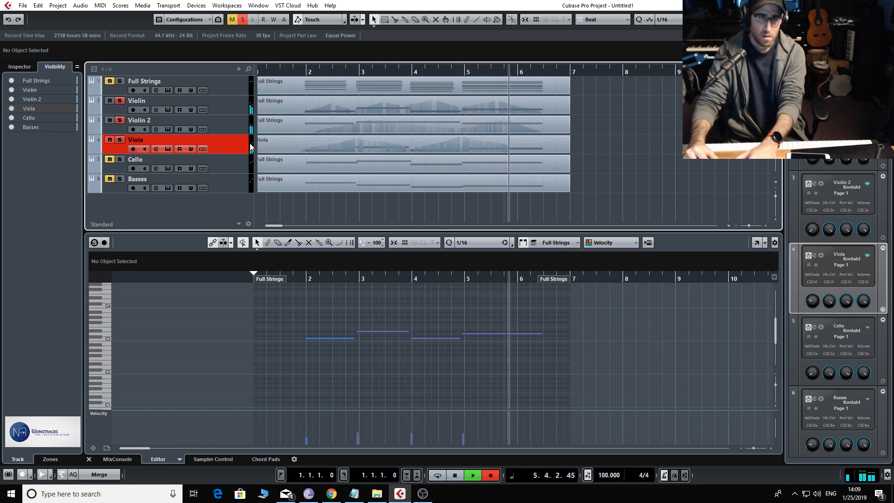
{"action": "key", "text": "space"}
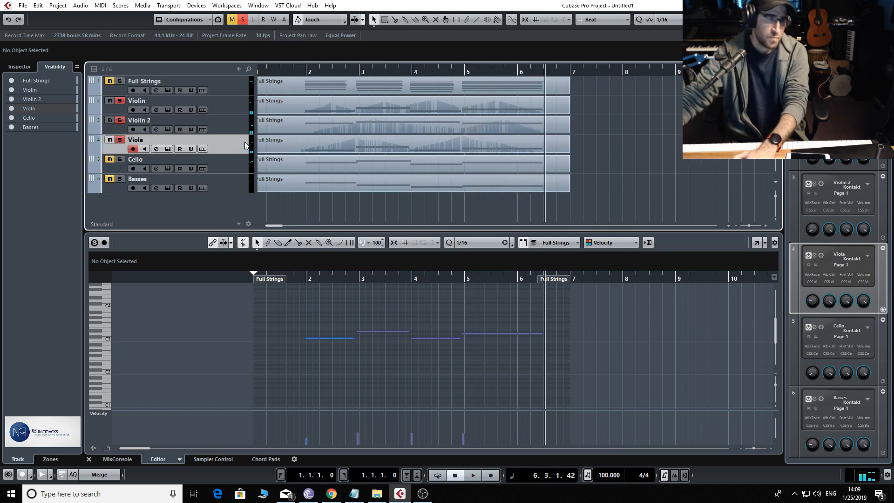
Solo the Cello track along with the violins and viola and open its part
{"action": "left_click", "coordinate": [226, 172]}
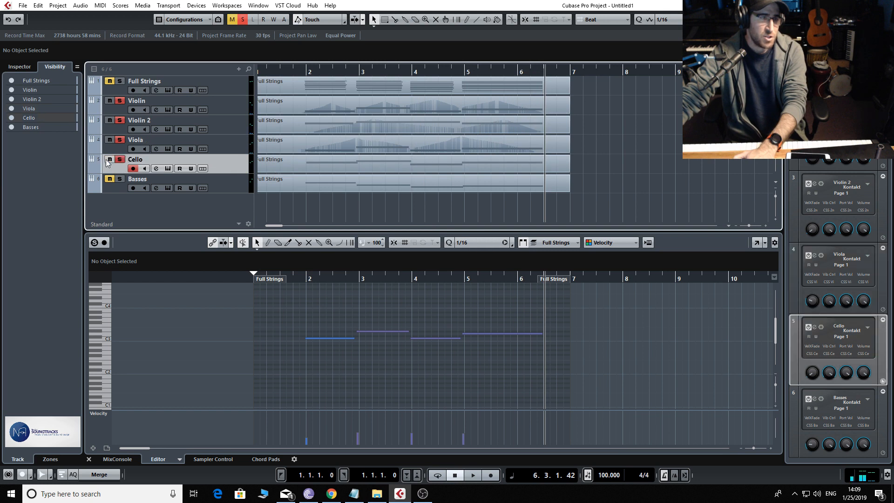
{"action": "left_click", "coordinate": [311, 165]}
{"action": "key", "text": "KP_Multiply"}
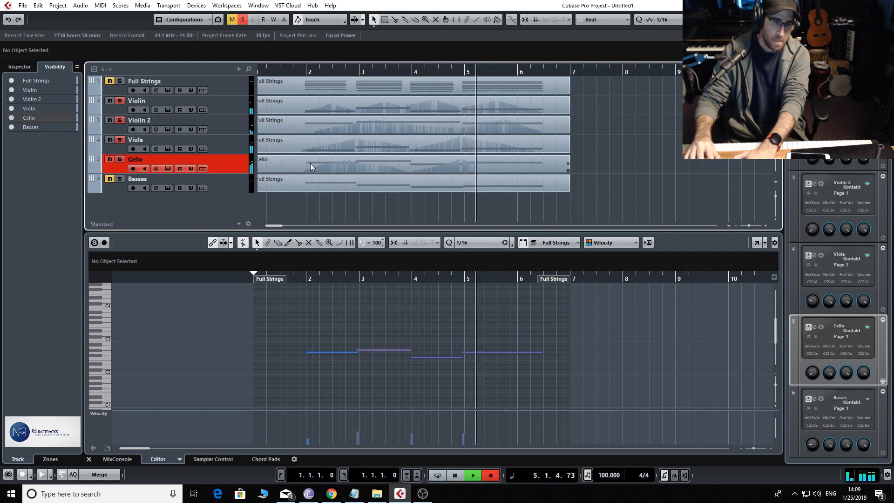
{"action": "key", "text": "KP_0"}
{"action": "key", "text": "ctrl+z"}
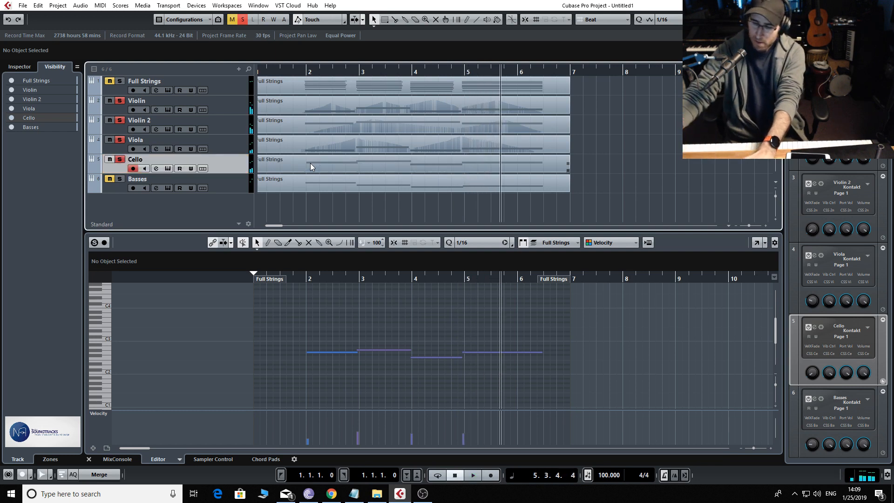
Record a modulation pass over the Cello part from before bar 2 to its last note, swelling towards bars 3 and 5
{"action": "key", "text": "KP_0"}
{"action": "key", "text": "KP_Multiply"}
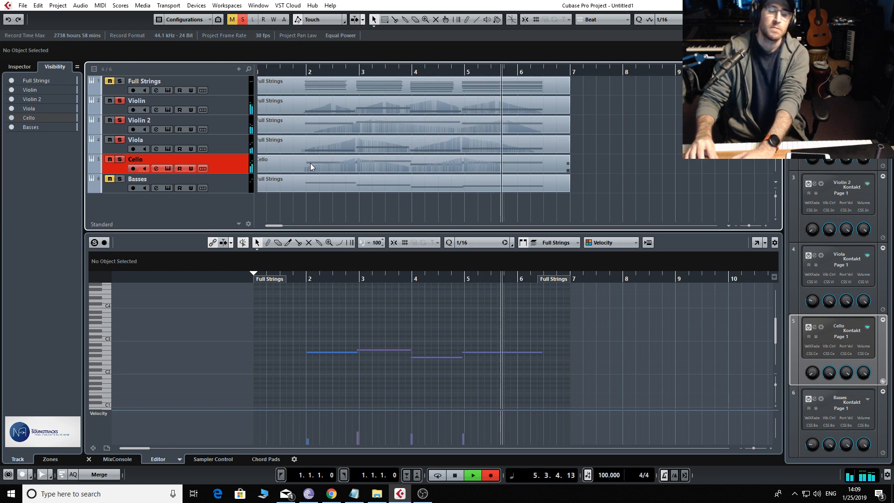
{"action": "key", "text": "space"}
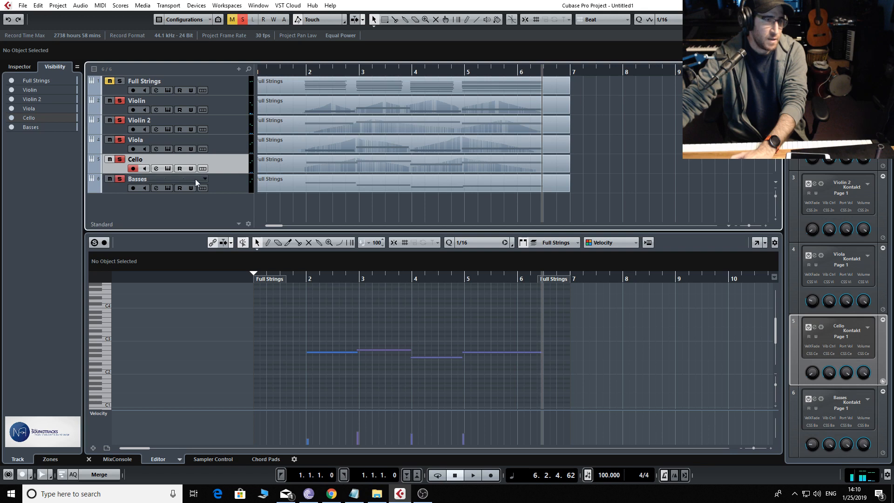
Solo the Basses along with the other string parts and record a modulation pass over the whole Basses line
{"action": "left_click", "coordinate": [219, 182]}
{"action": "key", "text": "KP_0"}
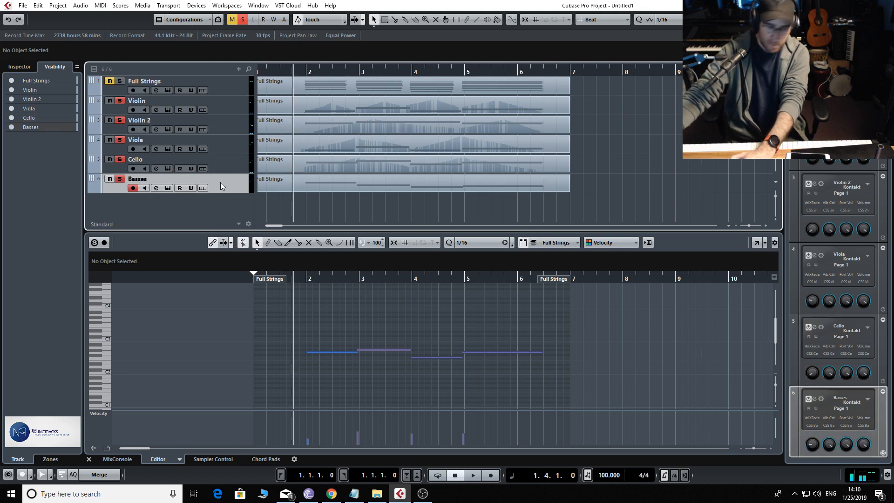
{"action": "key", "text": "KP_Multiply"}
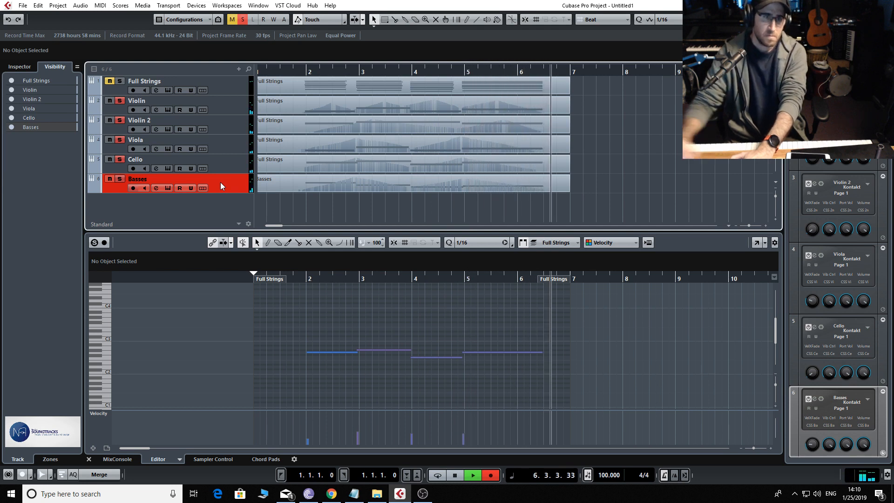
{"action": "key", "text": "space"}
Open the Violin part and make its first two notes start slightly later
{"action": "left_click", "coordinate": [343, 111]}
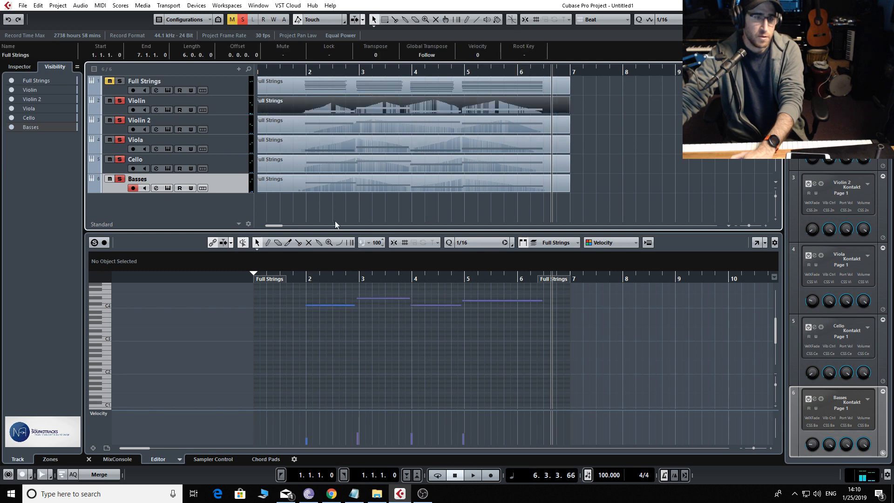
{"action": "left_click_drag", "start_coordinate": [307, 306], "coordinate": [358, 303]}
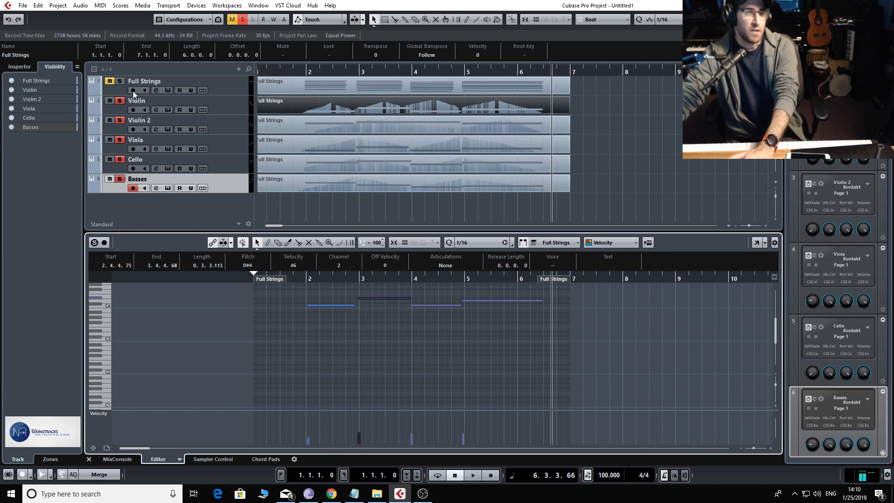
Clear the existing solos, solo only the Full Strings track and play it from just before bar 2
{"action": "left_click", "coordinate": [120, 80]}
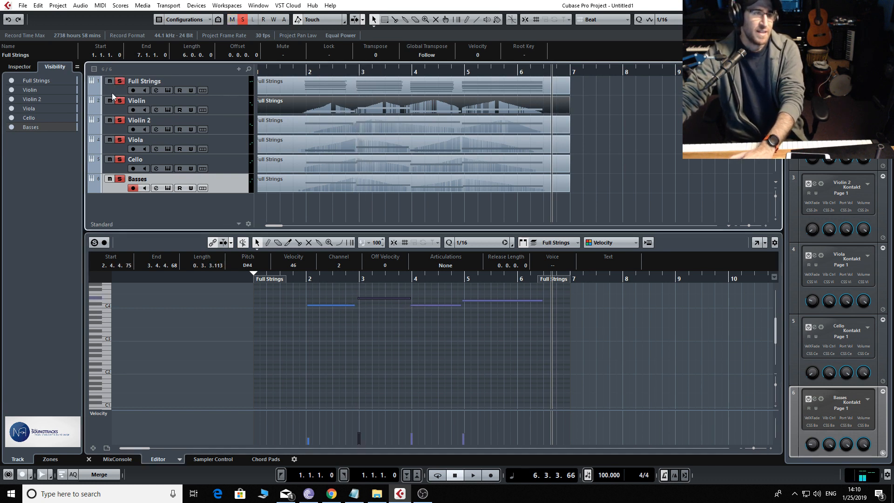
{"action": "left_click", "coordinate": [244, 21]}
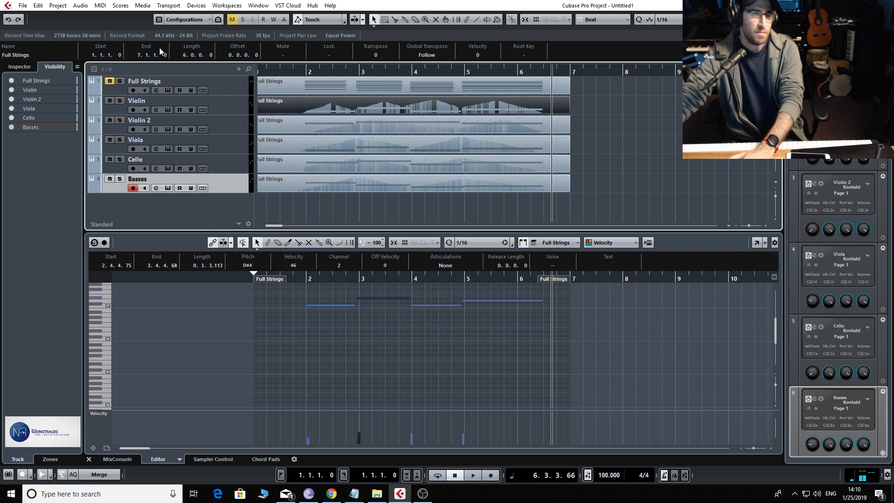
{"action": "left_click", "coordinate": [118, 82]}
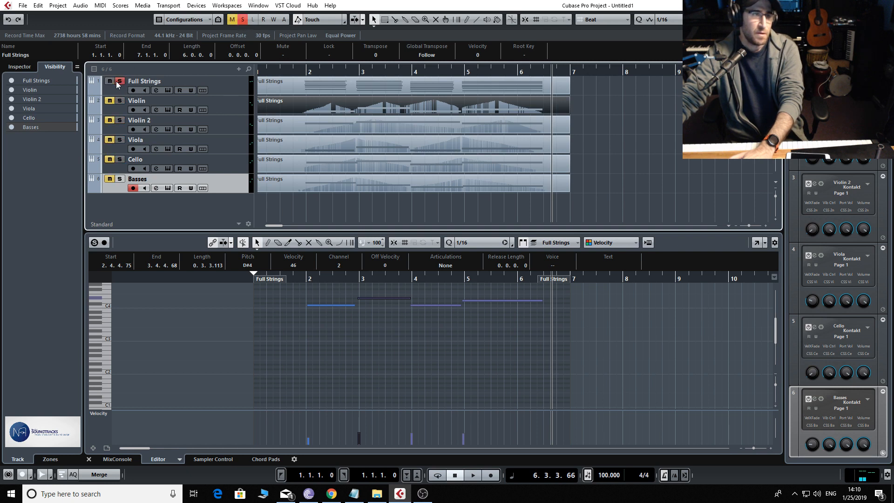
{"action": "left_click", "coordinate": [298, 69]}
{"action": "key", "text": "space"}
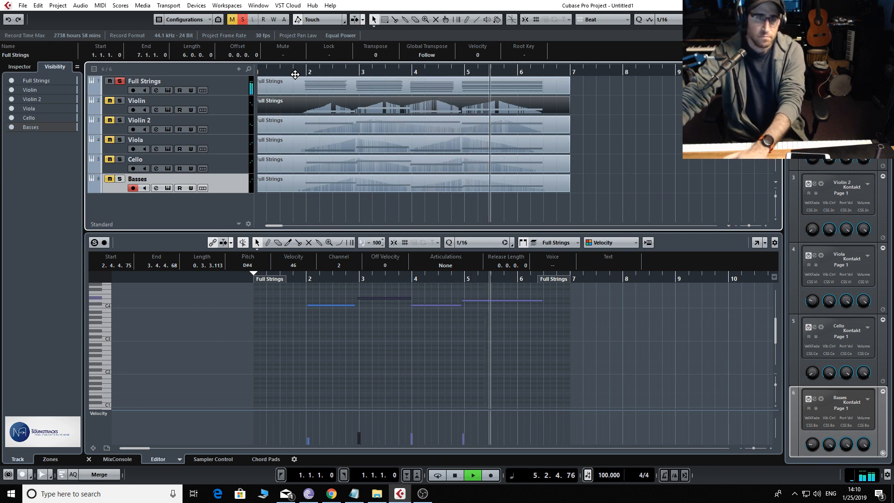
{"action": "key", "text": "space"}
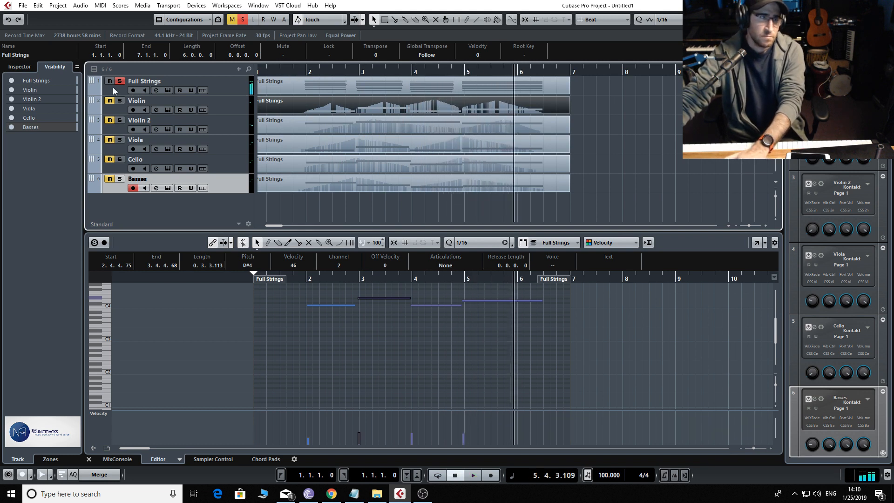
Clear the Full Strings solo and play the separate string parts together from just before bar 2 for comparison
{"action": "left_click", "coordinate": [242, 20]}
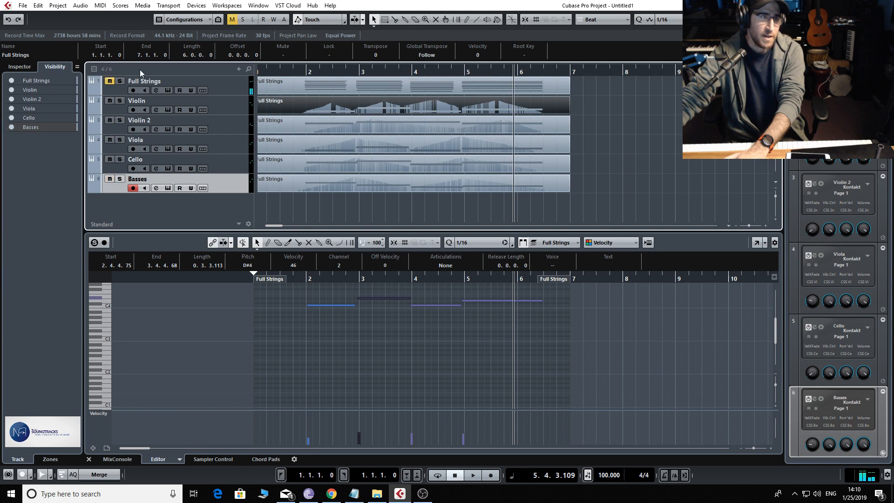
{"action": "left_click", "coordinate": [294, 73]}
{"action": "key", "text": "space"}
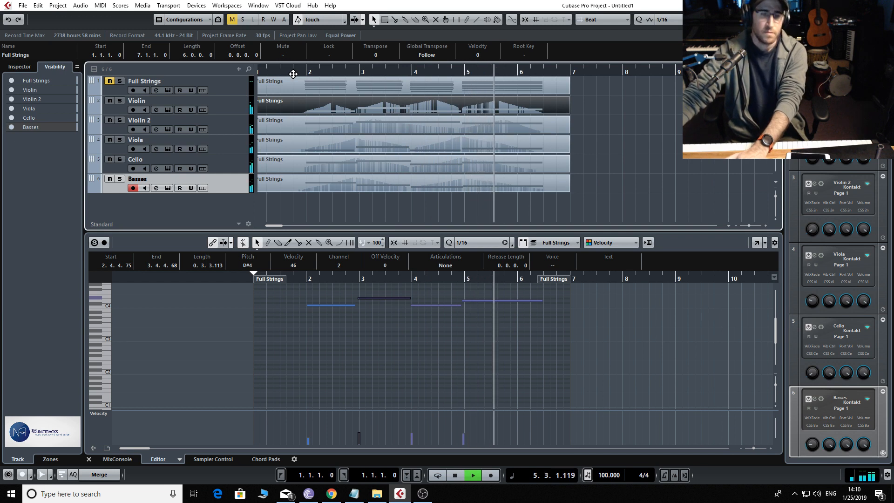
{"action": "key", "text": "space"}
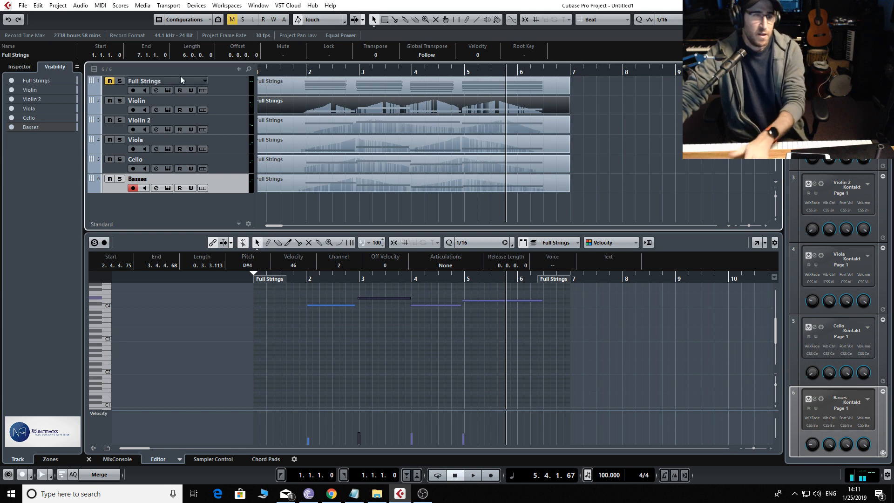
Route the Violin through Basses tracks to a new stereo group channel named "rev" with output to Stereo Out
{"action": "left_click", "coordinate": [227, 105]}
{"action": "left_click", "coordinate": [239, 185], "text": "shift"}
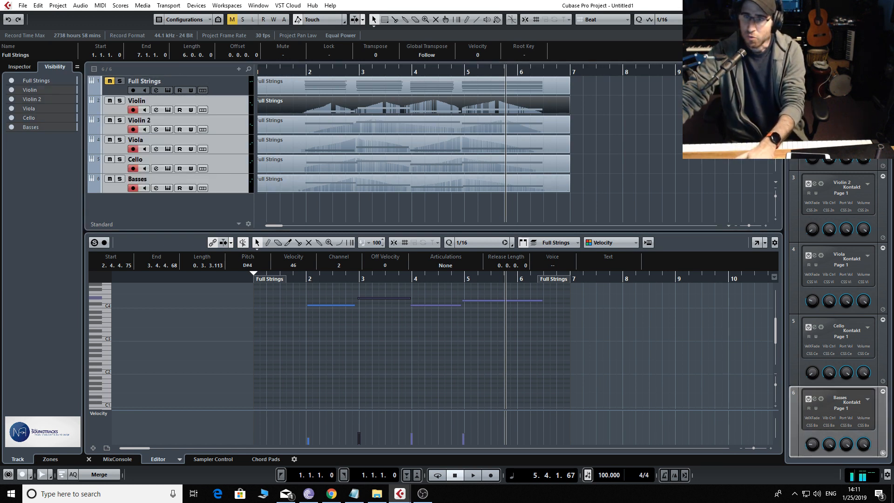
{"action": "key", "text": "F3"}
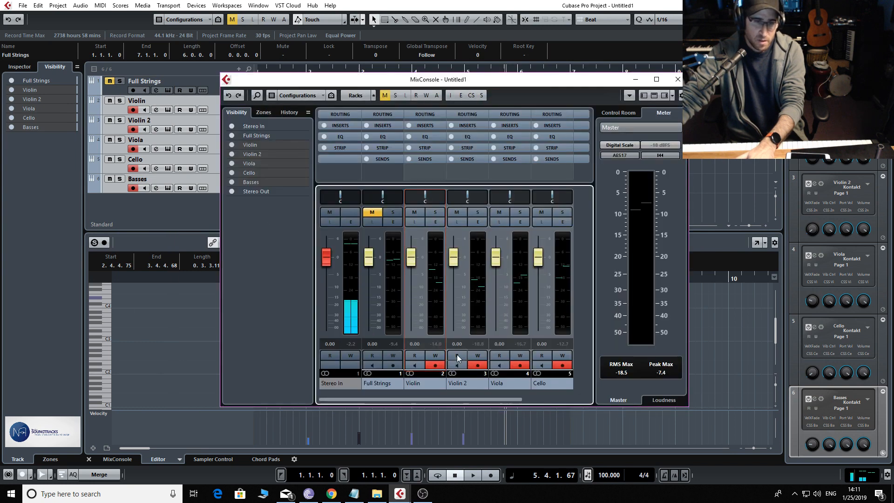
{"action": "right_click", "coordinate": [472, 387]}
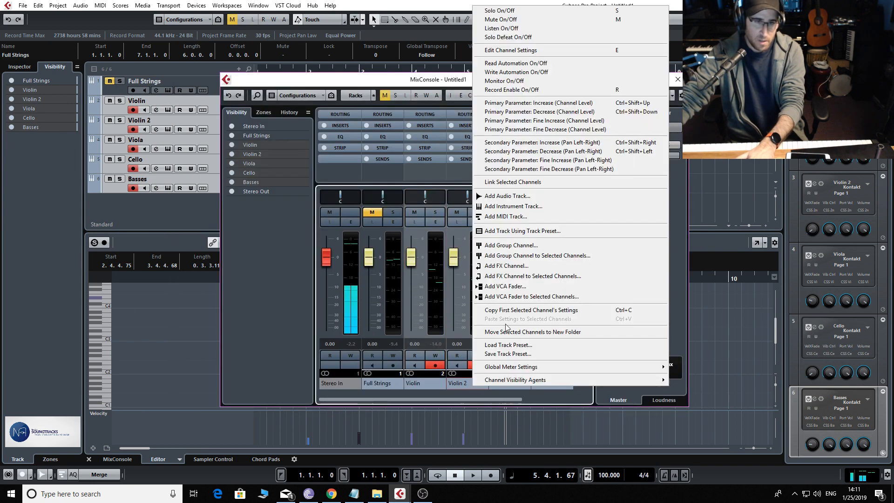
{"action": "left_click", "coordinate": [521, 255]}
{"action": "left_click", "coordinate": [376, 262]}
{"action": "type", "text": "re"}
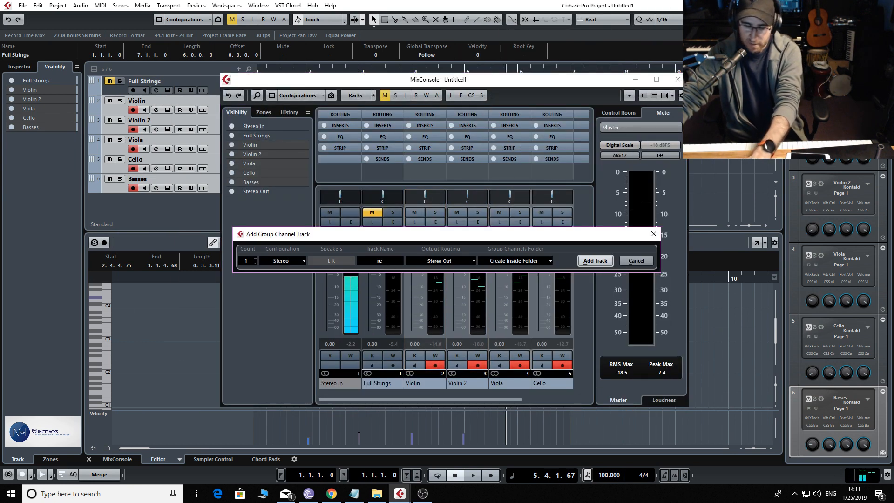
{"action": "type", "text": "v"}
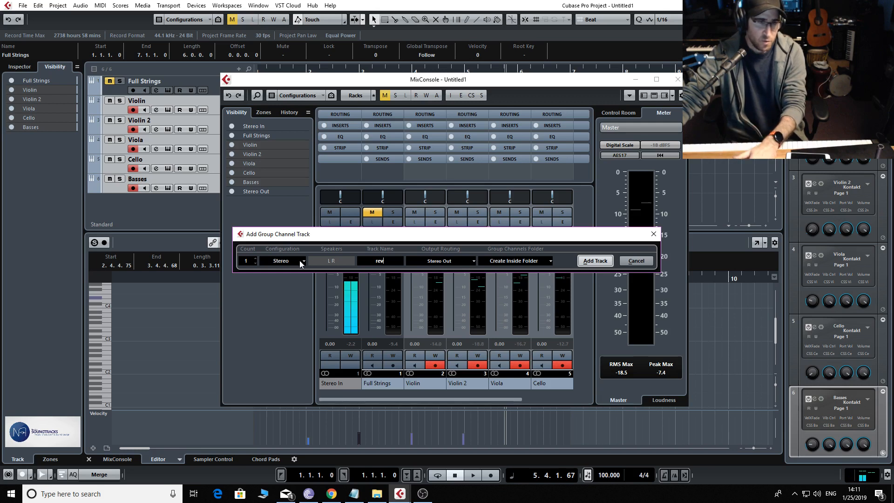
{"action": "left_click", "coordinate": [596, 262]}
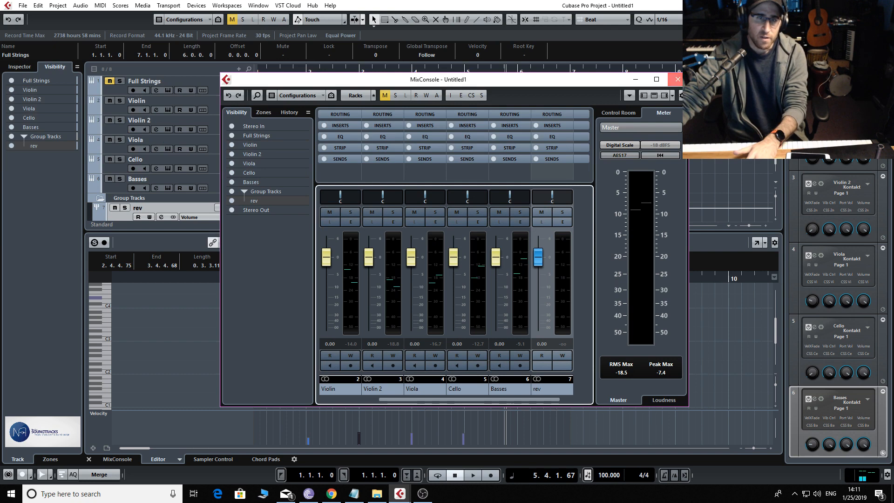
{"action": "key", "text": "F3"}
Load the ValhallaVintageVerb reverb in the first insert slot of the rev group channel
{"action": "scroll", "coordinate": [170, 189], "scroll_direction": "down", "scroll_amount": 1}
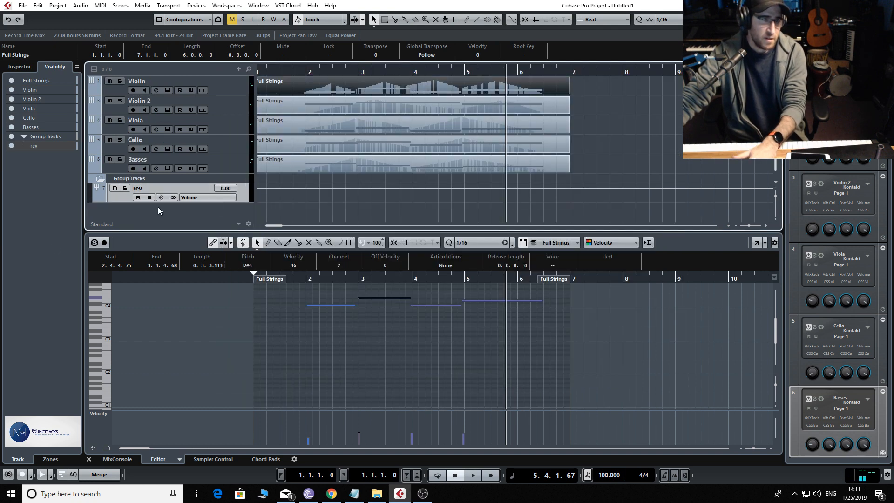
{"action": "left_click", "coordinate": [161, 197]}
{"action": "left_click", "coordinate": [254, 195]}
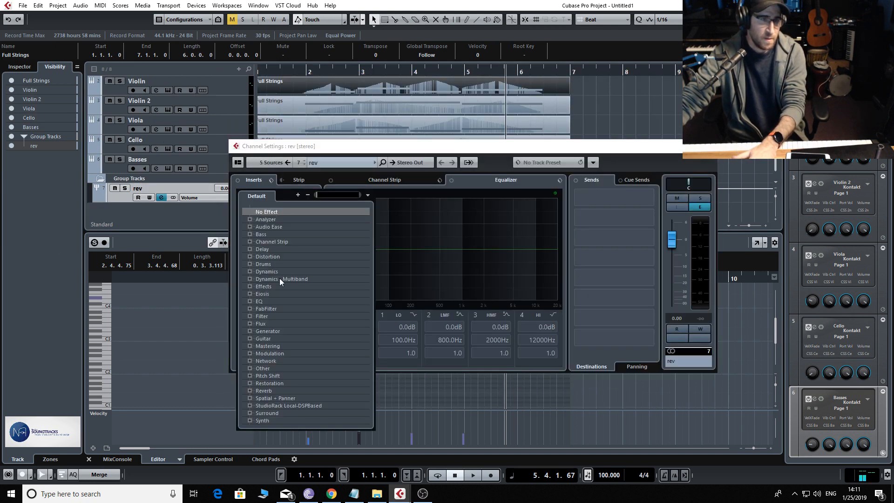
{"action": "left_click", "coordinate": [300, 397]}
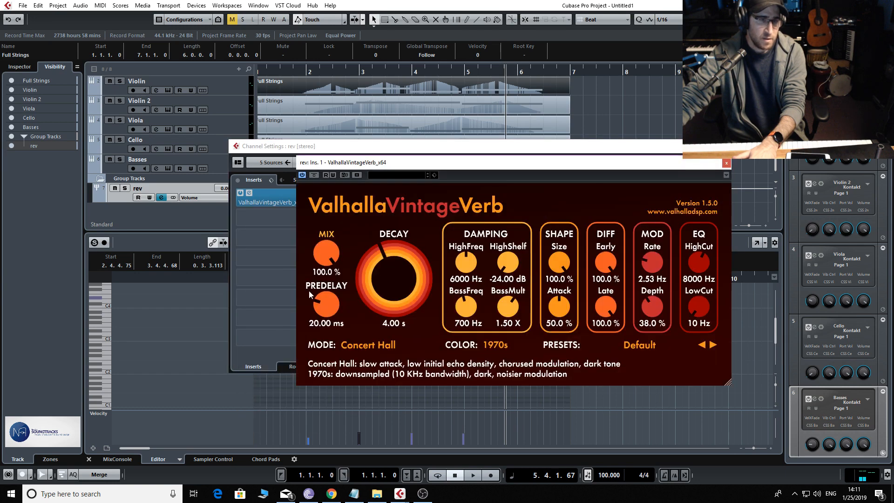
{"action": "left_click_drag", "start_coordinate": [345, 353], "coordinate": [345, 343]}
{"action": "left_click", "coordinate": [726, 165]}
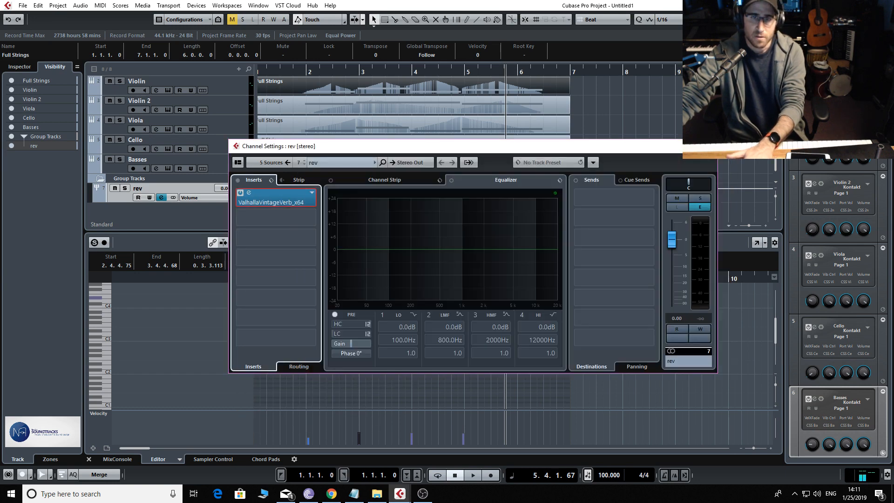
{"action": "left_click", "coordinate": [708, 146]}
During playback, cut the rev channel's EQ by 6.8 dB at 42.7 Hz and by 6.3 dB at 181.4 Hz
{"action": "key", "text": "KP_Decimal"}
{"action": "key", "text": "space"}
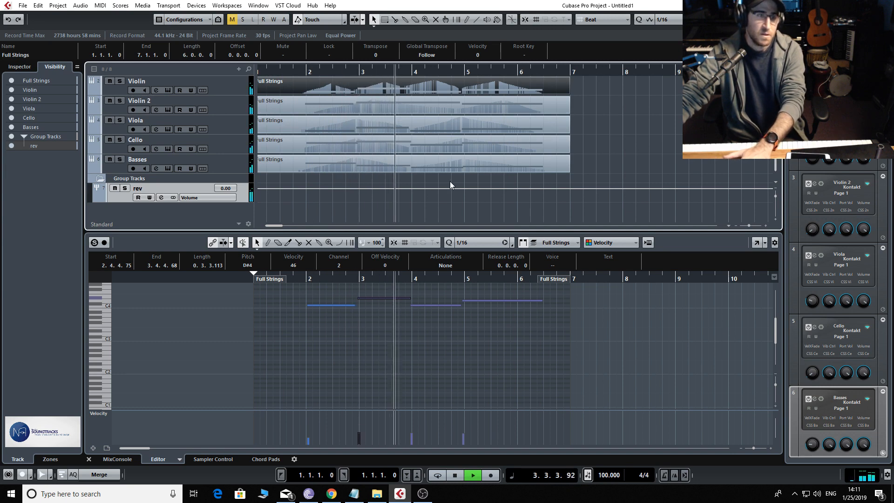
{"action": "left_click", "coordinate": [162, 197]}
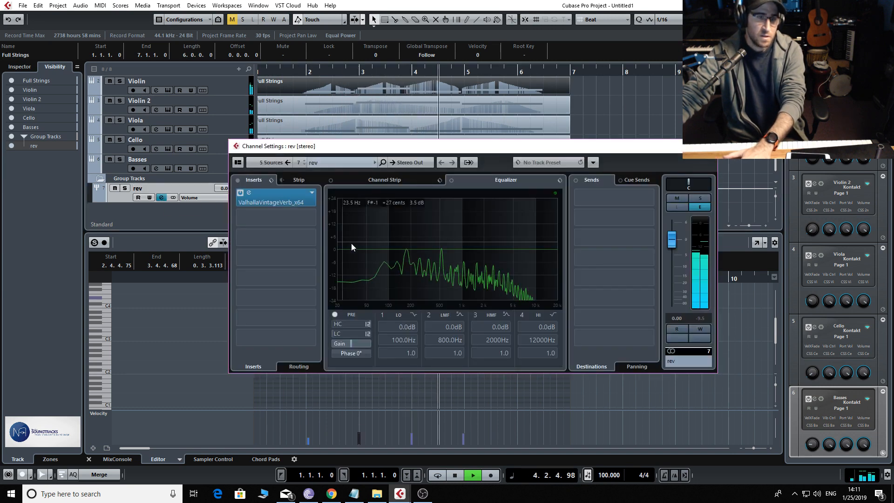
{"action": "left_click", "coordinate": [407, 263]}
{"action": "left_click", "coordinate": [362, 256]}
{"action": "left_click_drag", "start_coordinate": [362, 256], "coordinate": [361, 264]}
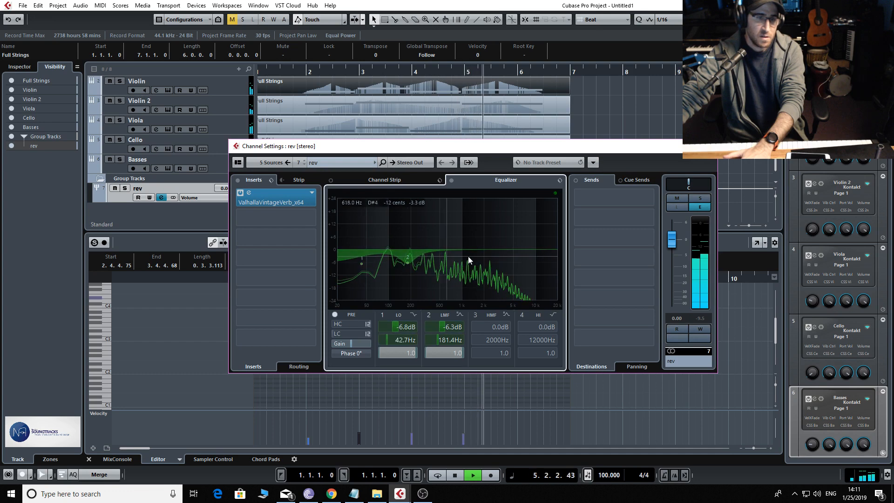
Boost the rev channel's high EQ band by 4.6 dB at 5696 Hz and stop playback
{"action": "left_click", "coordinate": [535, 238]}
{"action": "left_click_drag", "start_coordinate": [535, 239], "coordinate": [518, 240]}
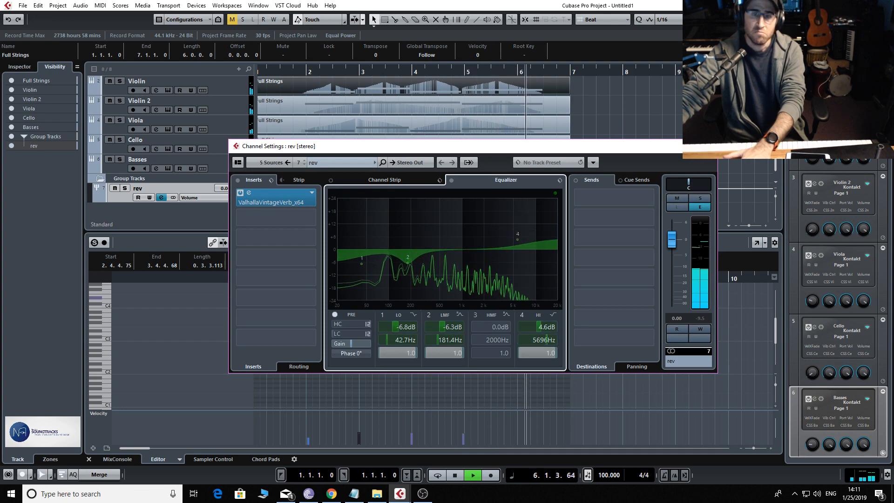
{"action": "left_click", "coordinate": [707, 147]}
{"action": "key", "text": "space"}
Unmute Full Strings, open its part and lengthen the notes of the first three chords so each chord meets the following one
{"action": "scroll", "coordinate": [276, 149], "scroll_direction": "up", "scroll_amount": 1}
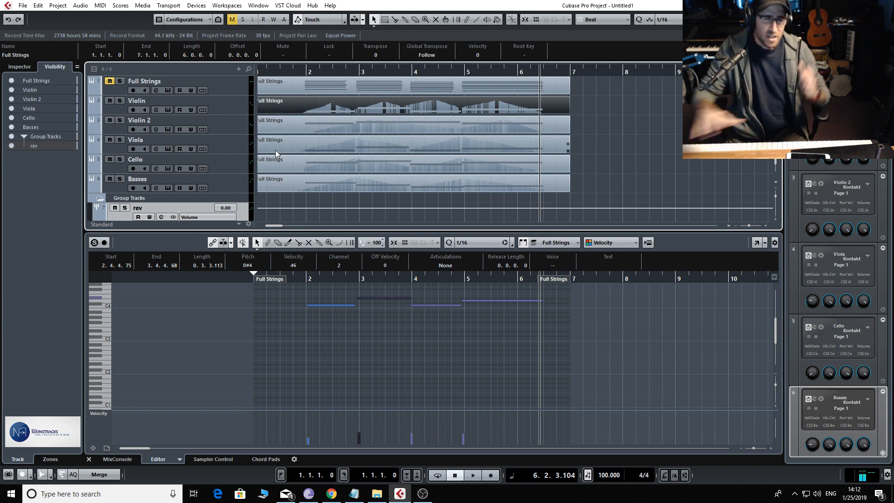
{"action": "left_click", "coordinate": [111, 82]}
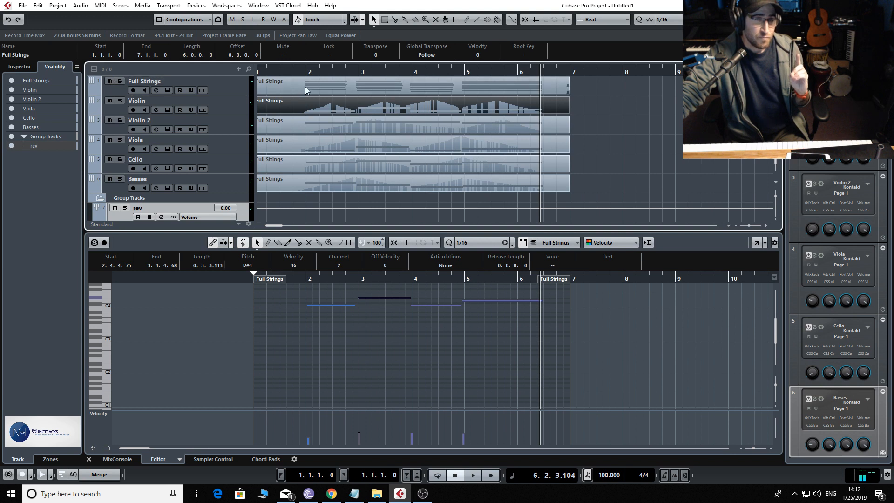
{"action": "left_click", "coordinate": [321, 82]}
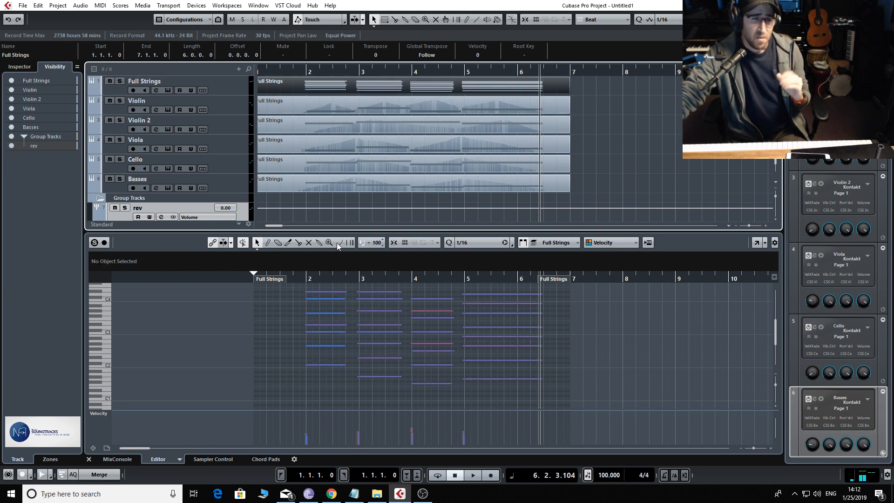
{"action": "left_click_drag", "start_coordinate": [331, 285], "coordinate": [356, 366]}
{"action": "left_click_drag", "start_coordinate": [384, 286], "coordinate": [406, 377]}
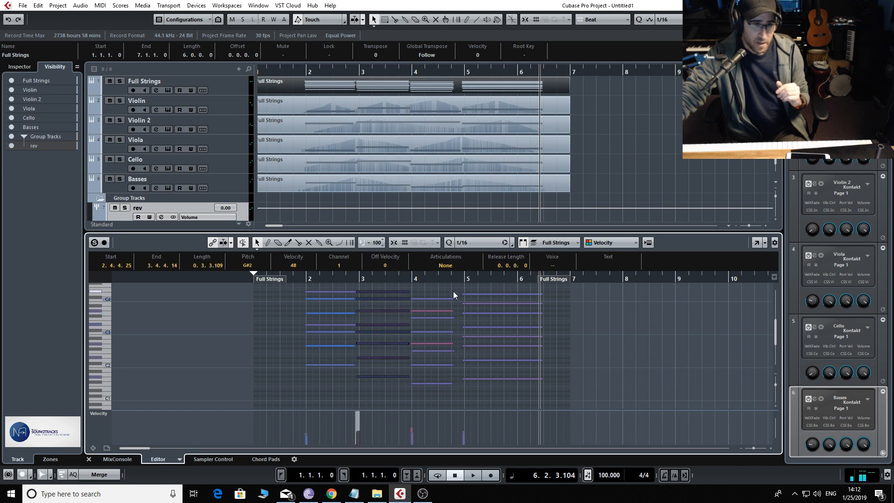
{"action": "left_click_drag", "start_coordinate": [453, 292], "coordinate": [463, 388]}
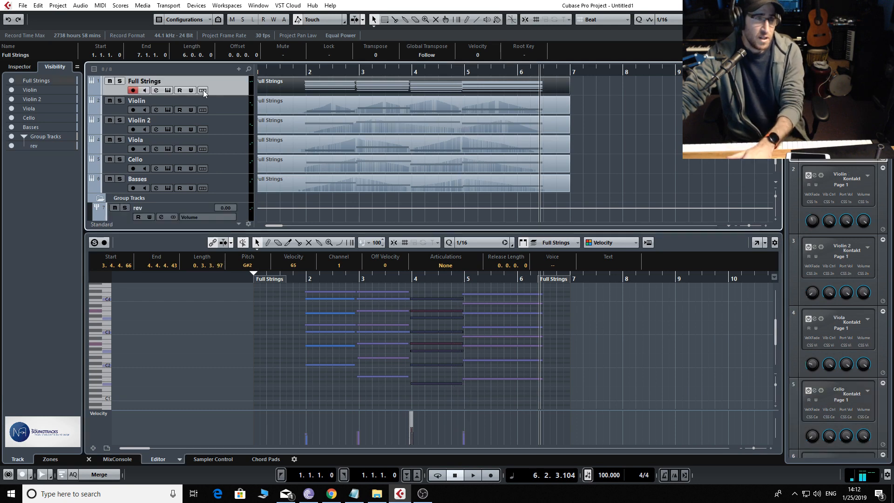
Load the ValhallaVintageVerb reverb in the first insert slot of the Full Strings channel
{"action": "left_click", "coordinate": [156, 90]}
{"action": "left_click", "coordinate": [261, 195]}
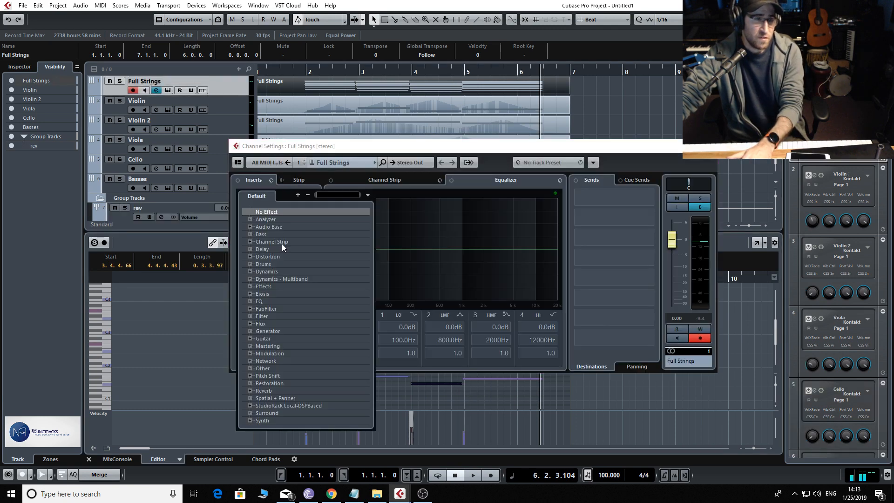
{"action": "left_click", "coordinate": [298, 397]}
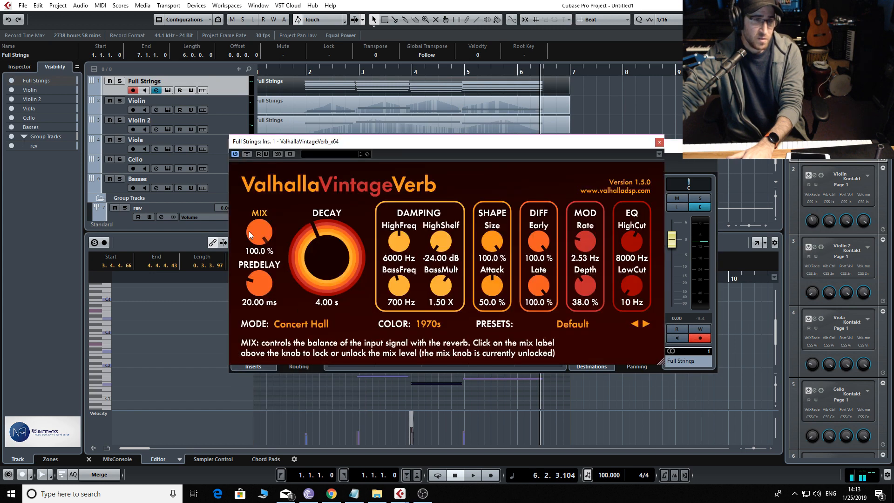
Lower the ValhallaVintageVerb mix on Full Strings below 100% and close the plugin and channel settings windows
{"action": "left_click_drag", "start_coordinate": [259, 232], "coordinate": [259, 263]}
{"action": "left_click", "coordinate": [659, 142]}
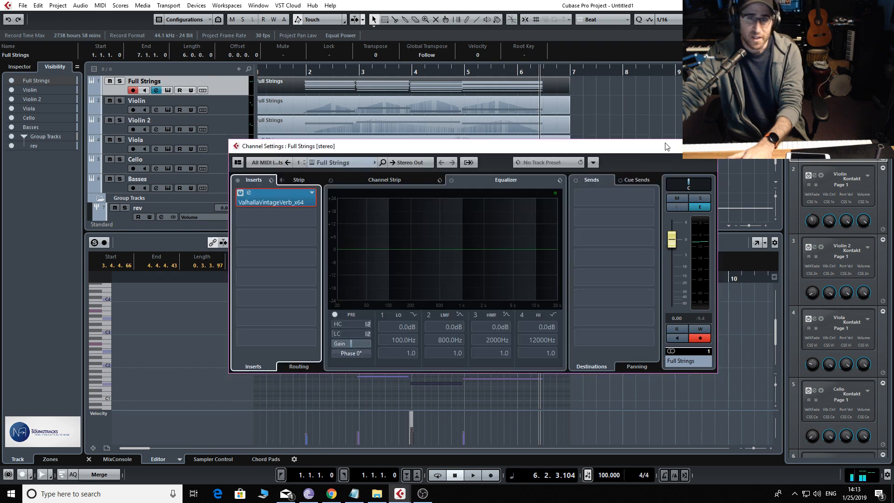
{"action": "left_click", "coordinate": [710, 144]}
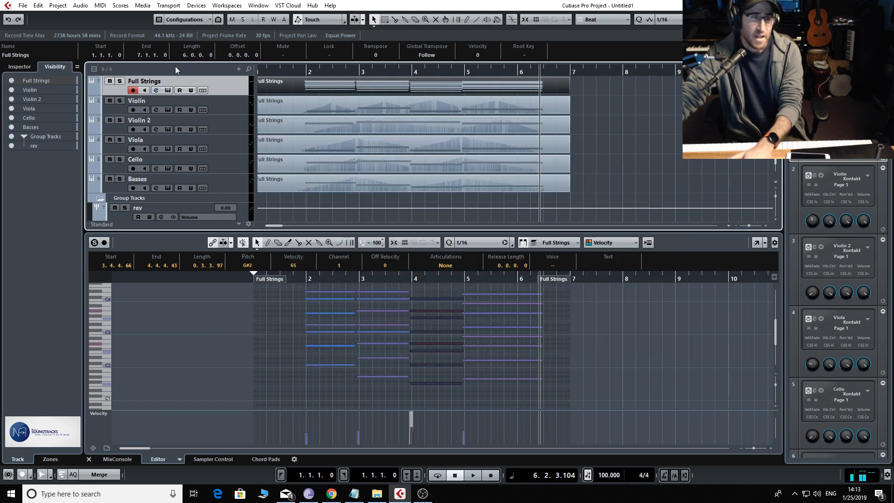
Play the project from the start and lower the Full Strings channel's fader to -20.1 dB in its channel settings
{"action": "left_click", "coordinate": [156, 90]}
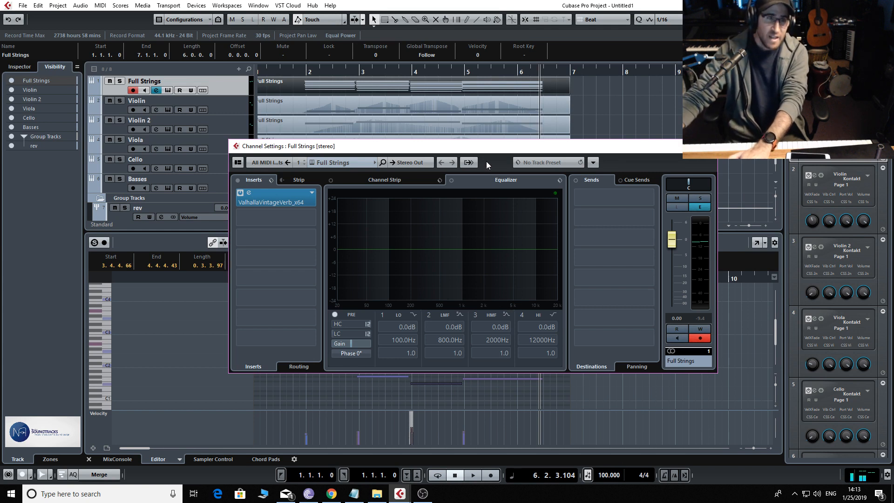
{"action": "key", "text": "Home"}
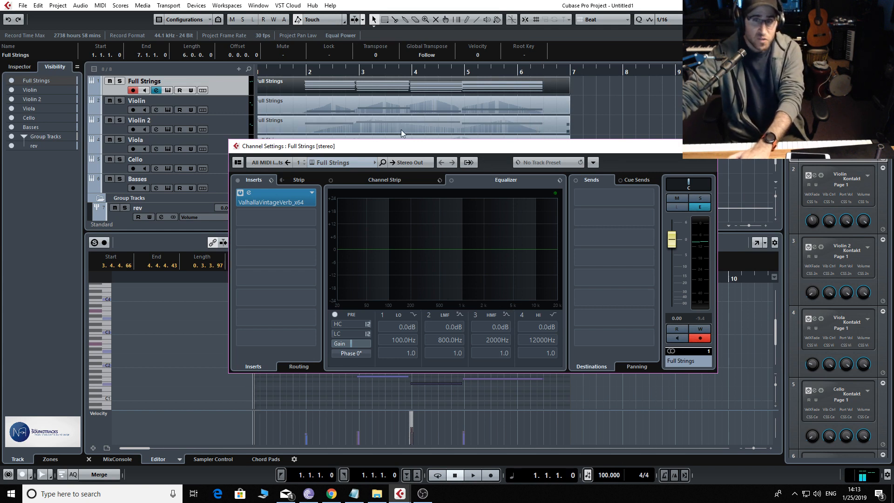
{"action": "key", "text": "space"}
{"action": "left_click_drag", "start_coordinate": [672, 244], "coordinate": [678, 286]}
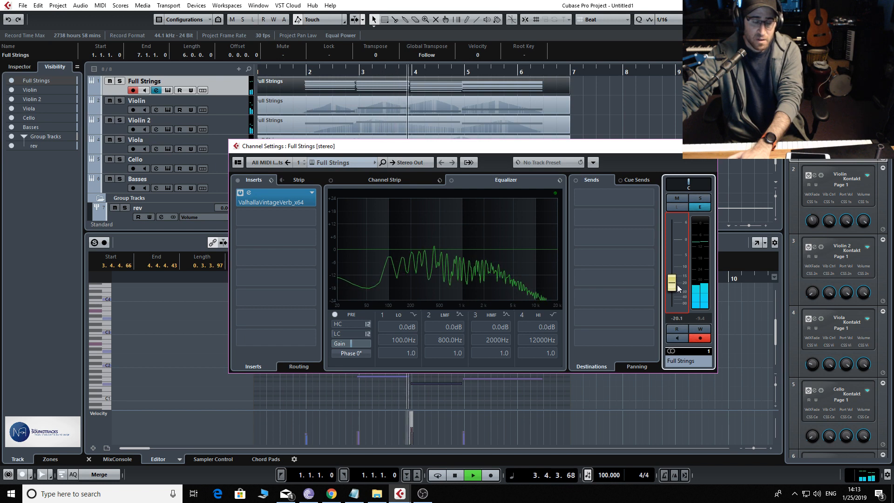
Mute and unmute Full Strings to compare it with the split strings, and close its channel settings and the note editor
{"action": "left_click", "coordinate": [681, 199]}
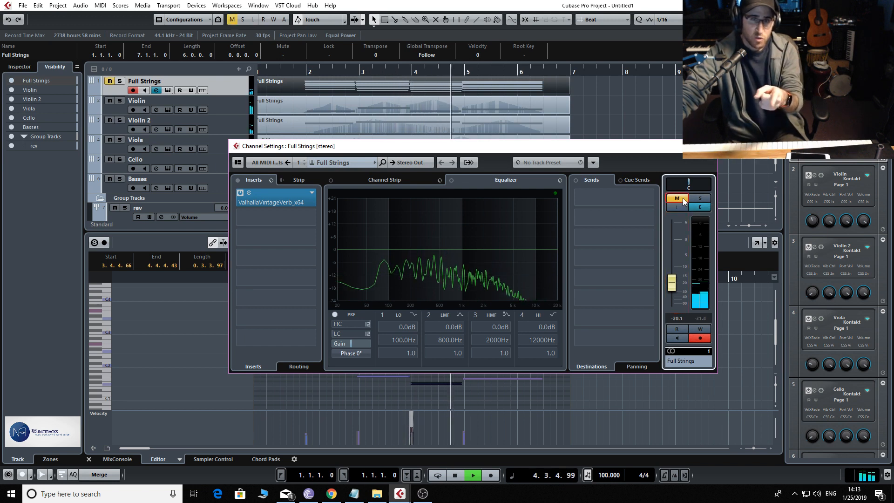
{"action": "left_click", "coordinate": [680, 199]}
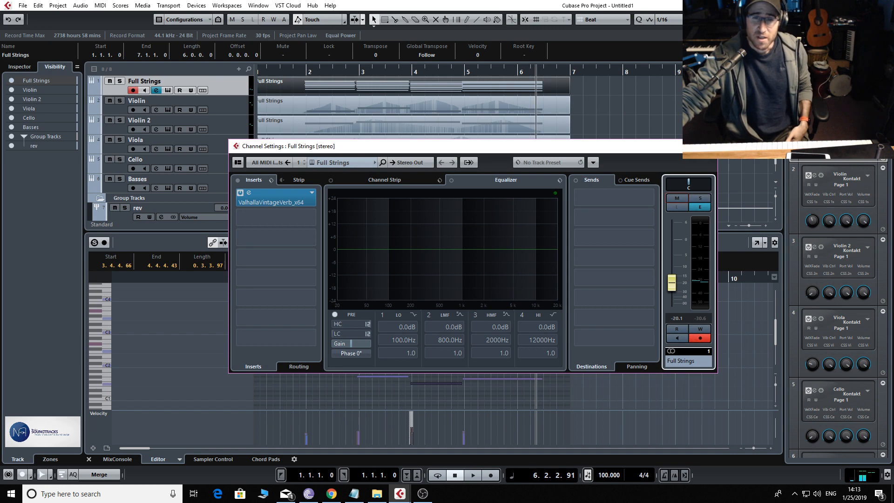
{"action": "left_click", "coordinate": [707, 147]}
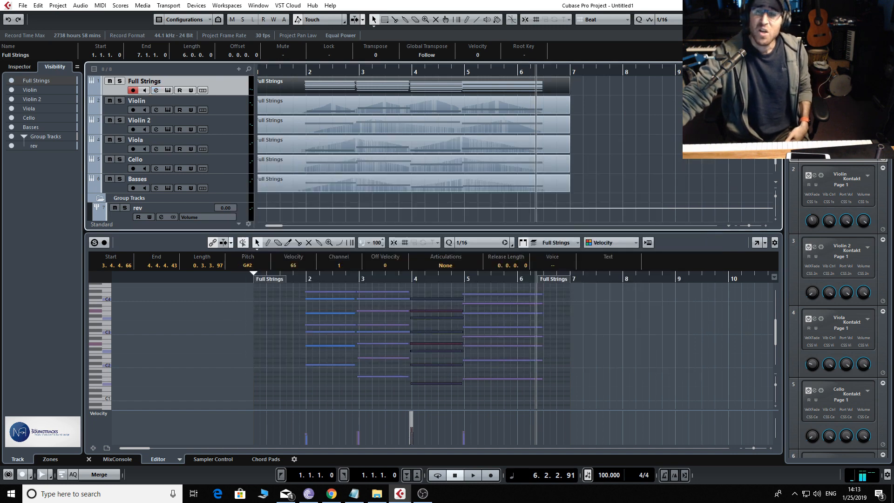
{"action": "left_click", "coordinate": [864, 19]}
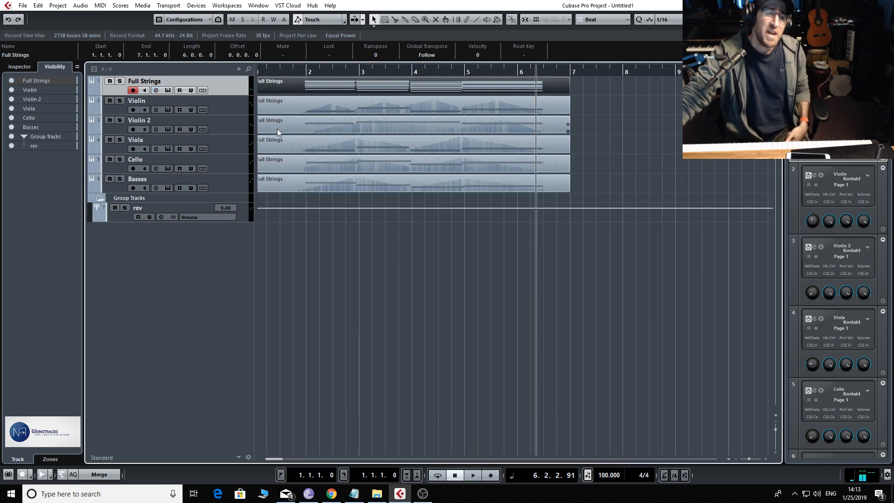